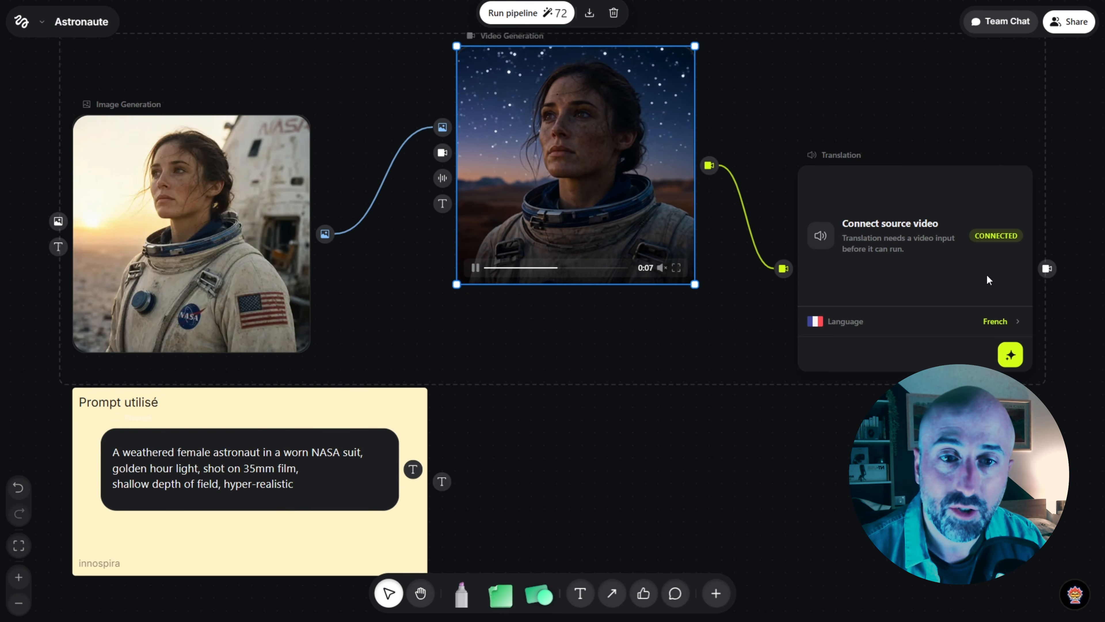
{"action": "left_click", "coordinate": [1046, 269]}
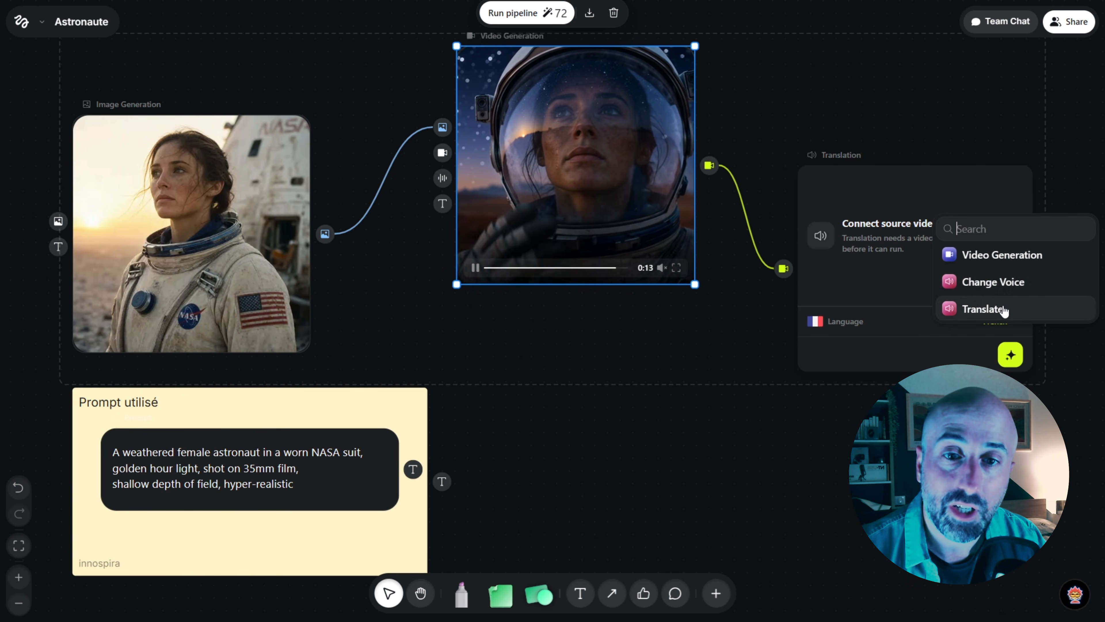
{"action": "mouse_move", "coordinate": [189, 272]}
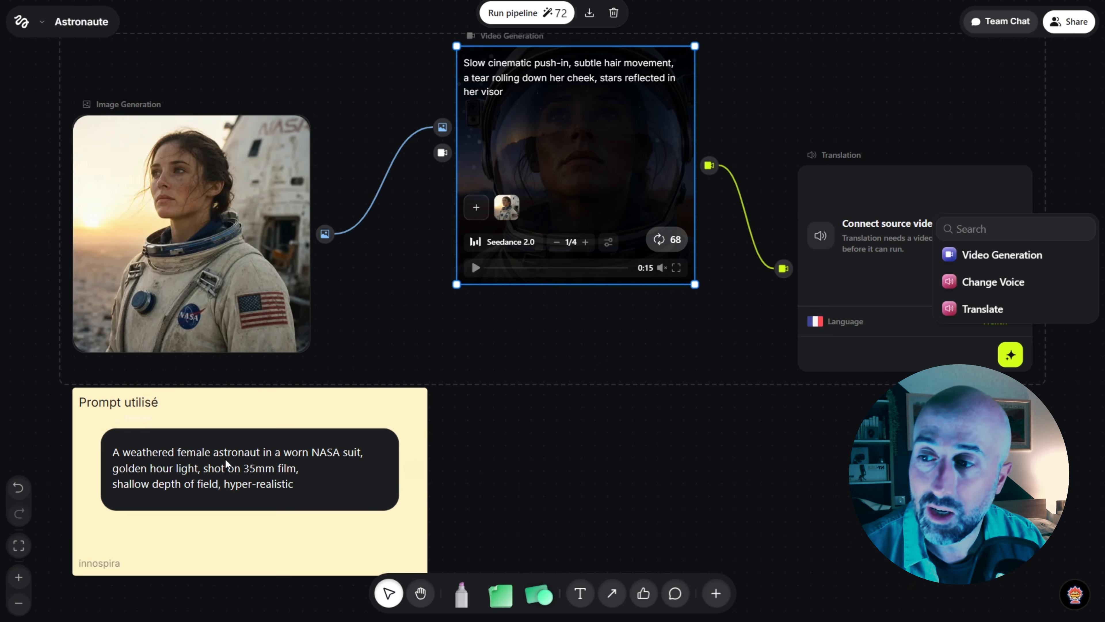
{"action": "left_click", "coordinate": [712, 397]}
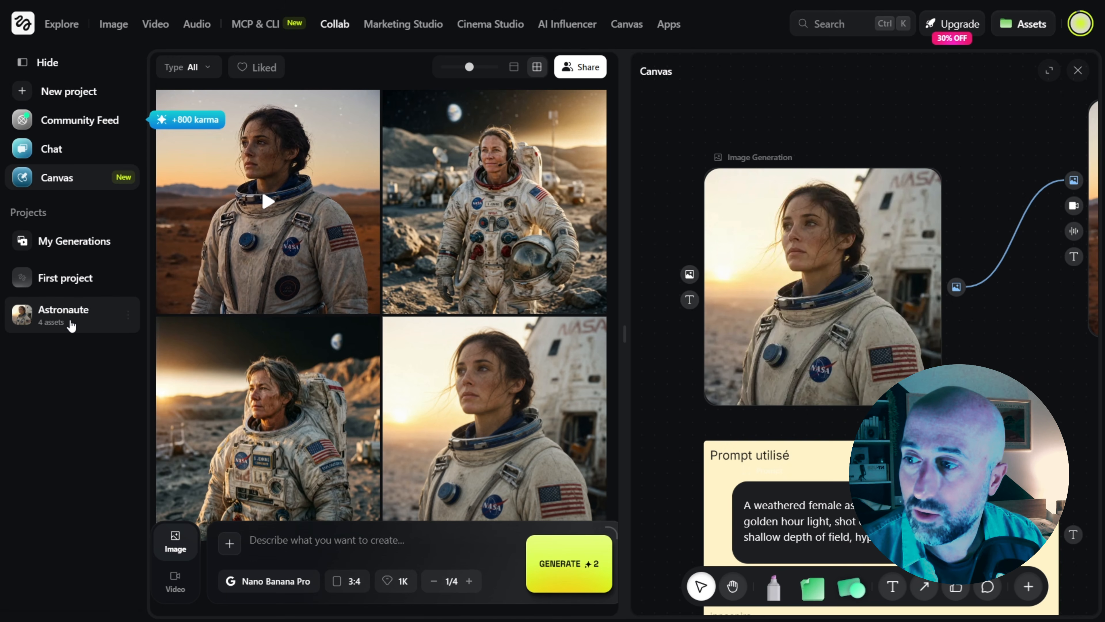
Create a private project named "New project" and expand its canvas to full view
{"action": "left_click", "coordinate": [86, 93]}
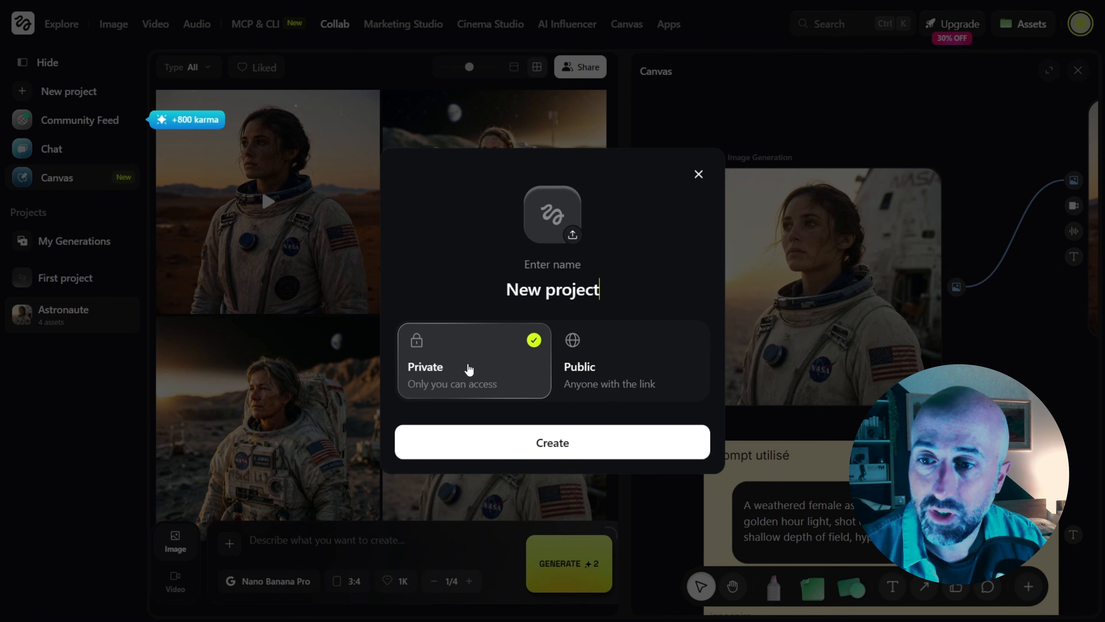
{"action": "left_click", "coordinate": [499, 451]}
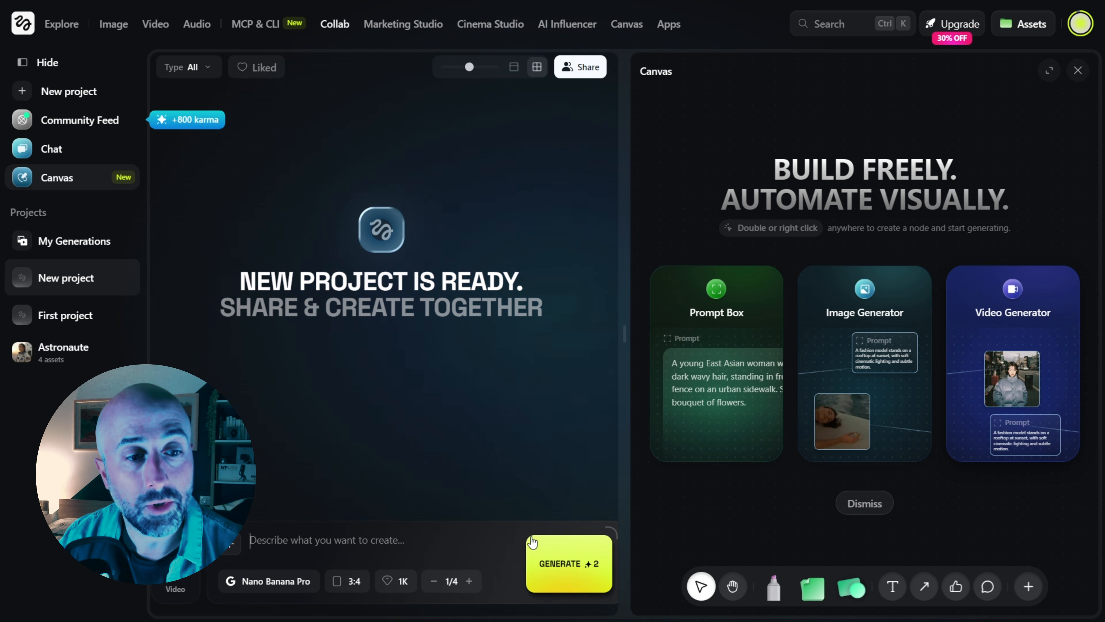
{"action": "left_click", "coordinate": [1046, 74]}
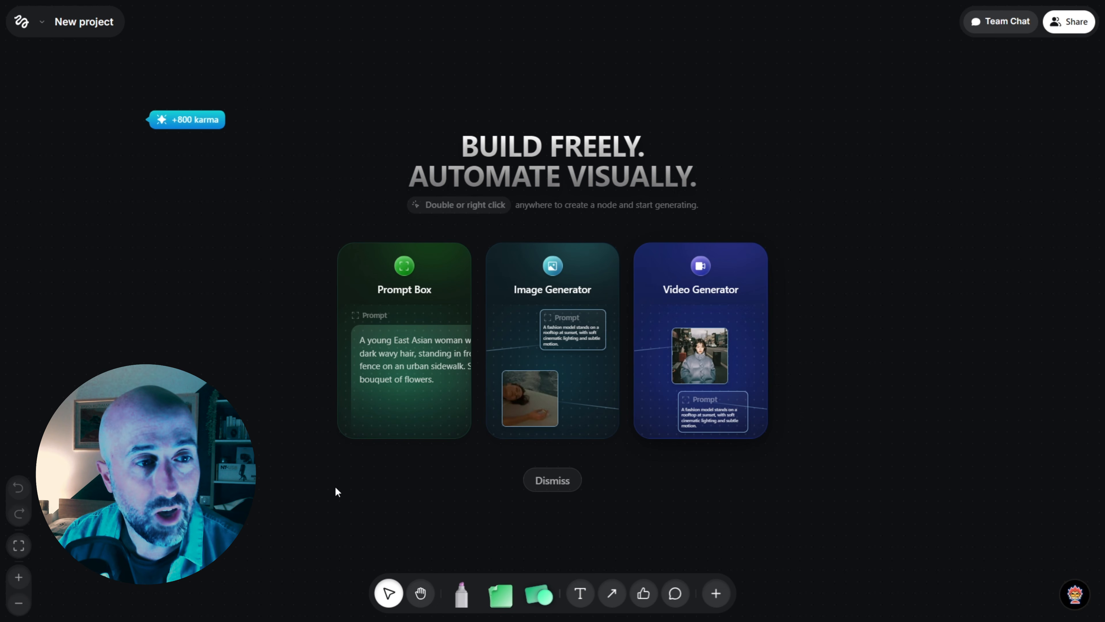
Add a prompt box to the canvas and enter "Donne moi un prompt pour générer une image Nano Banana sur le thème suivant :"
{"action": "left_click", "coordinate": [401, 313]}
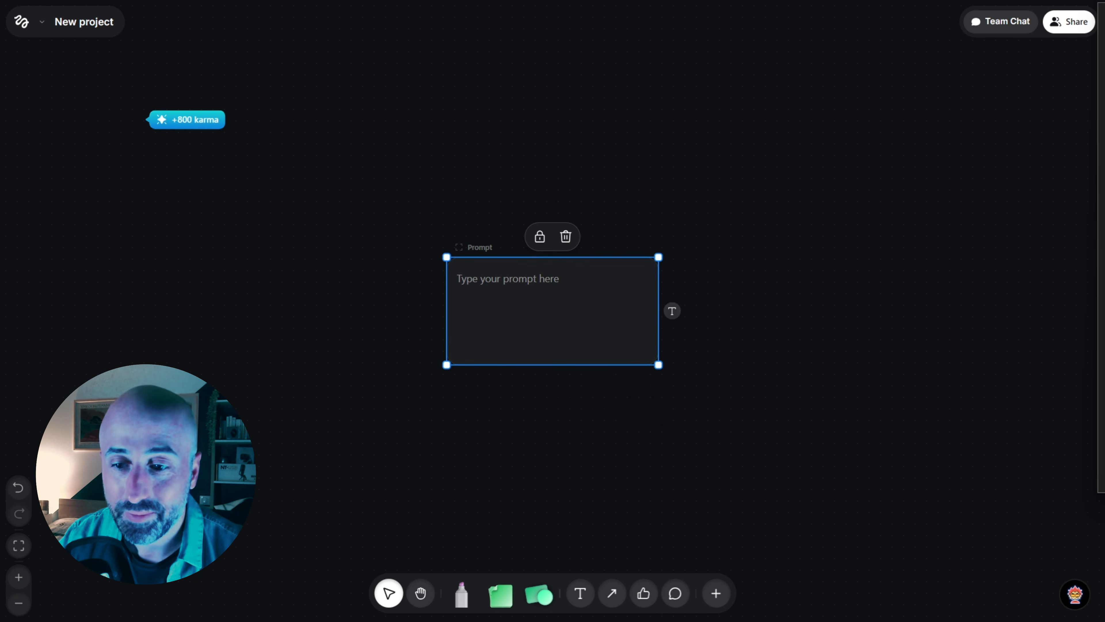
{"action": "left_click_drag", "start_coordinate": [535, 284], "coordinate": [311, 286]}
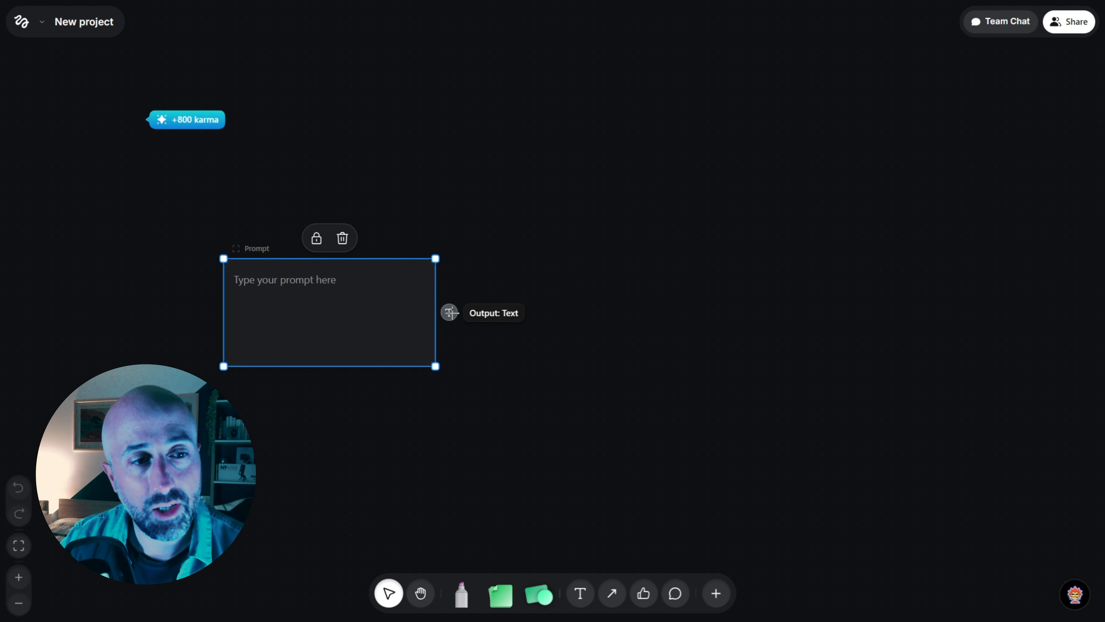
{"action": "left_click", "coordinate": [303, 288]}
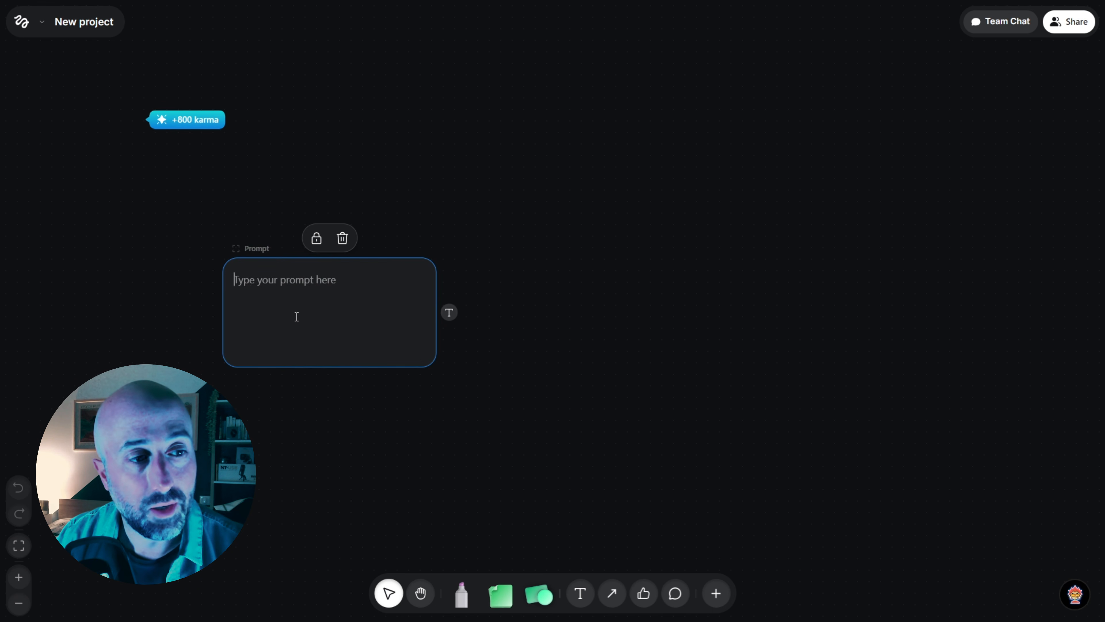
{"action": "type", "text": "G"}
{"action": "key", "text": "BackSpace"}
{"action": "type", "text": "Donne moi un prompt pou"}
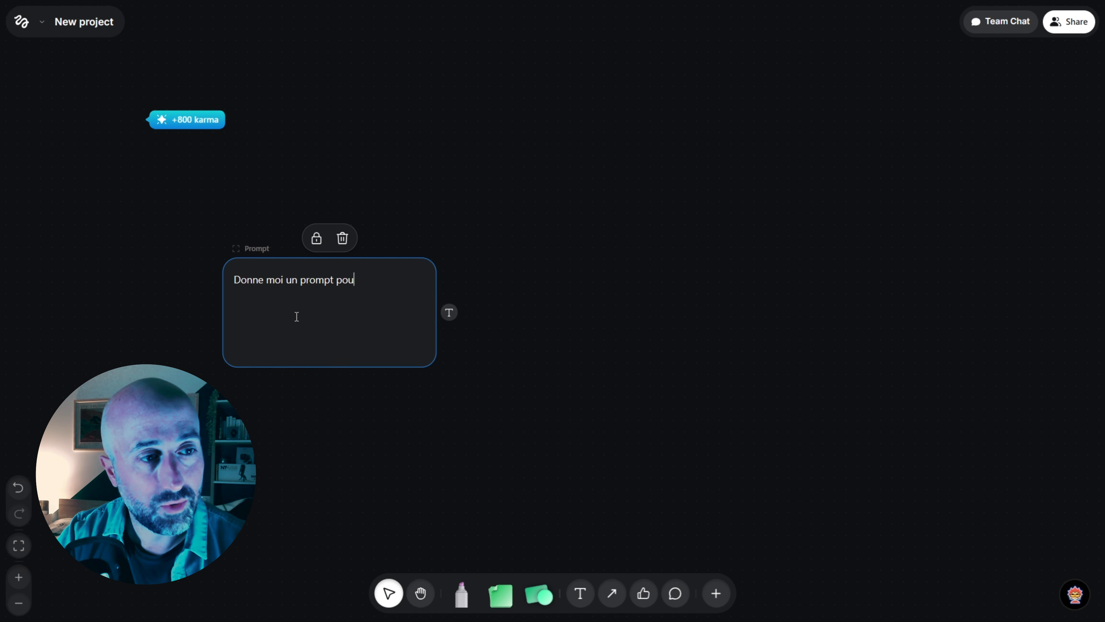
{"action": "type", "text": "mage Nano Banana sur le thème suivant :"}
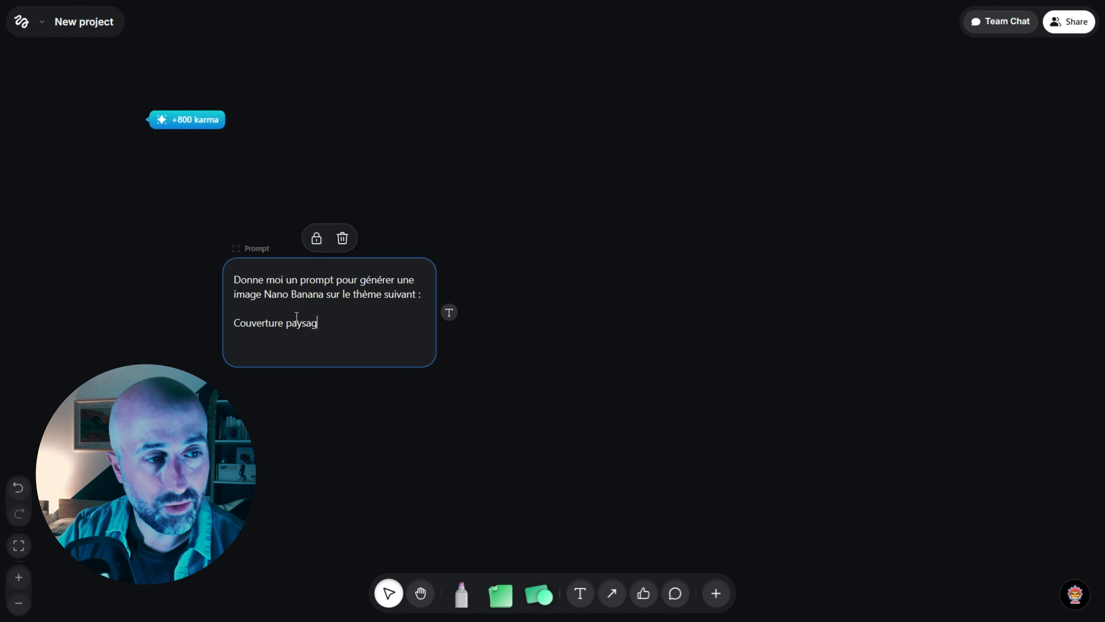
Put the line "Format paysage, full HD" at the end of the prompt, leaving blank lines above it for the theme
{"action": "key", "text": "shift+Home"}
{"action": "type", "text": "F"}
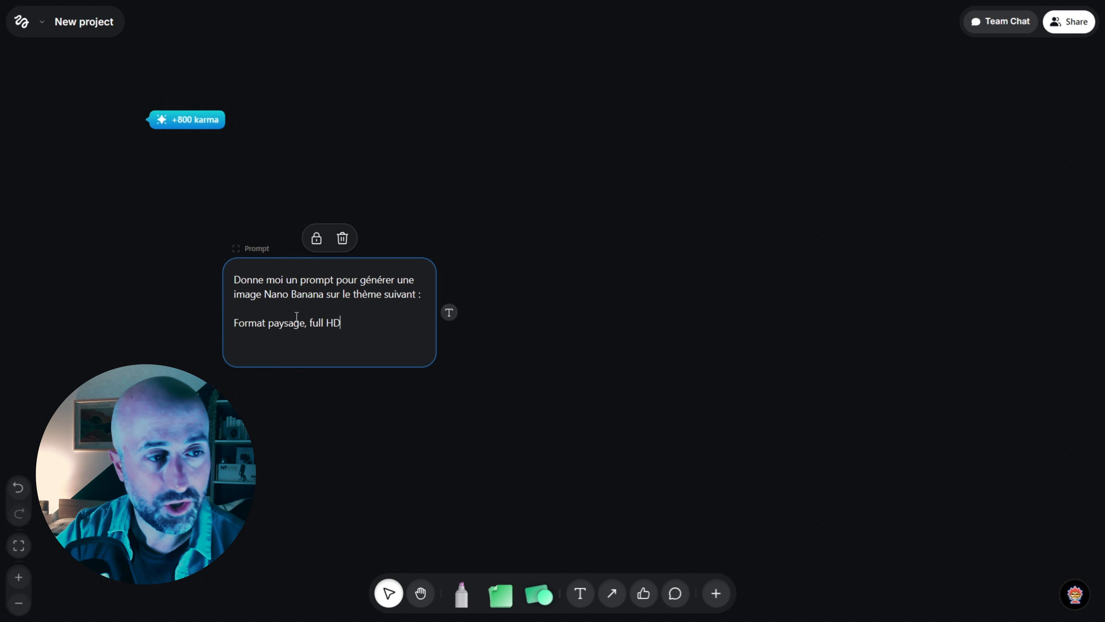
{"action": "key", "text": "Up"}
{"action": "key", "text": "Return"}
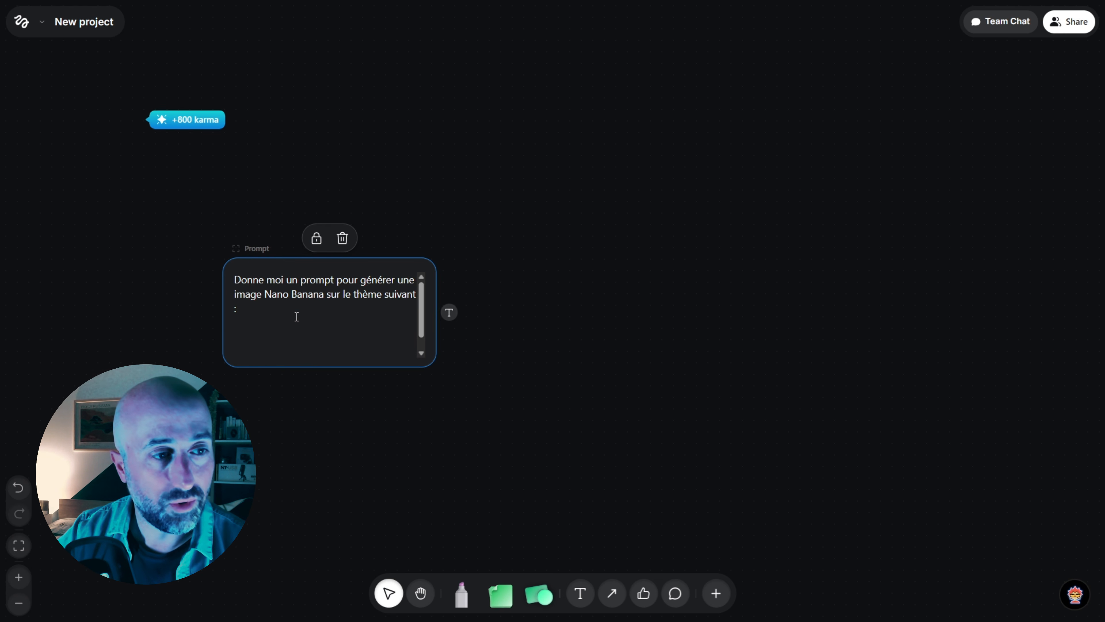
{"action": "key", "text": "BackSpace"}
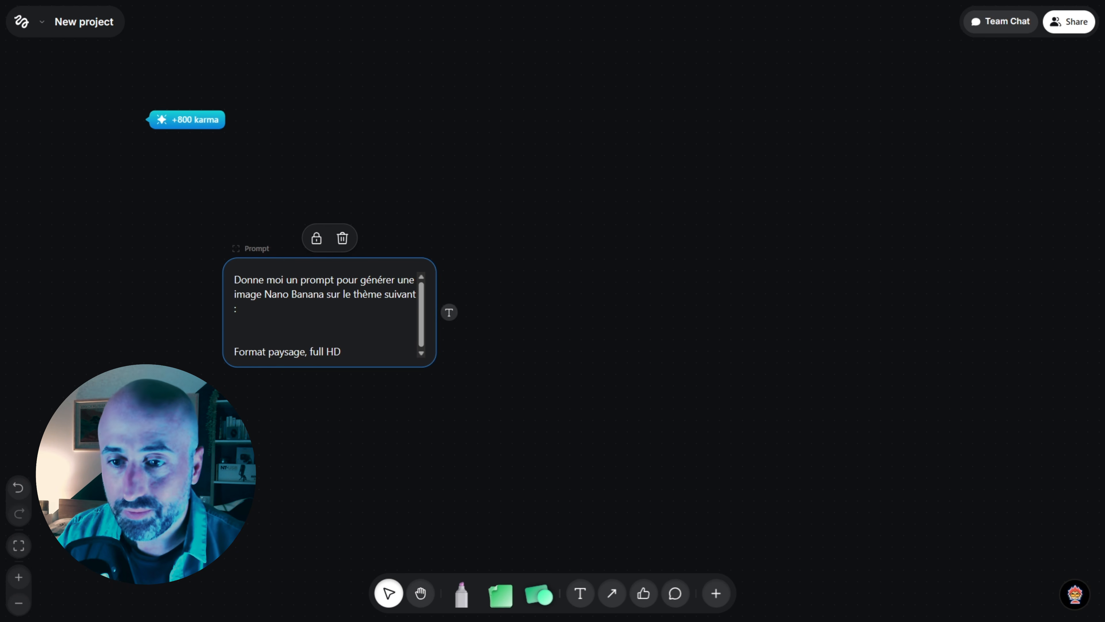
{"action": "key", "text": "Escape"}
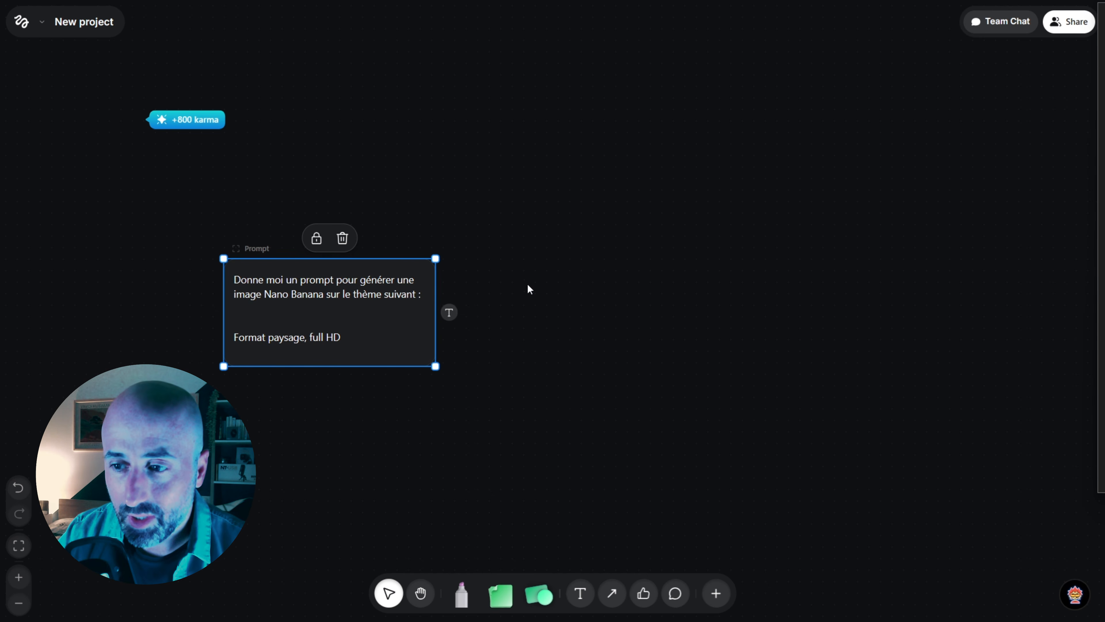
Insert the theme "A massive white wolf standing on a frozen lake at dusk, aurora borealis in the sky, photorealistic, National Geographic style"
{"action": "left_click", "coordinate": [298, 318]}
{"action": "type", "text": "A massive white wolf standing on a frozen lake at dusk, aurora borealis in the sky, photorealistic, National Geographic style"}
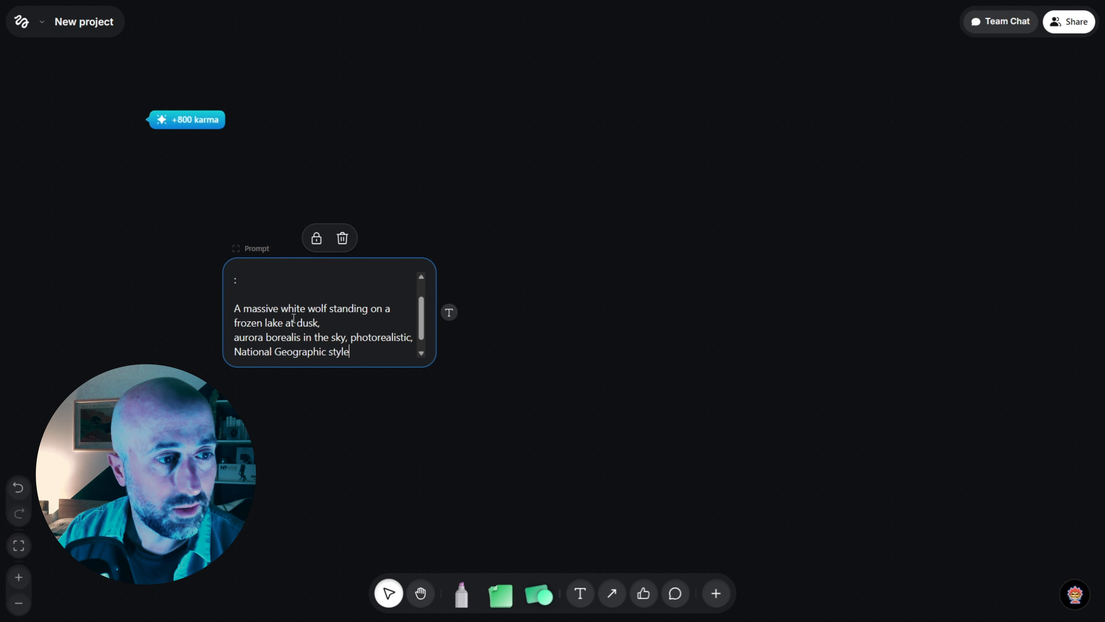
{"action": "key", "text": "Return"}
{"action": "left_click", "coordinate": [375, 411]}
Enlarge the prompt box until all its text fits and shift it slightly up and to the left
{"action": "left_click", "coordinate": [423, 365]}
{"action": "left_click_drag", "start_coordinate": [436, 367], "coordinate": [508, 401]}
{"action": "left_click_drag", "start_coordinate": [380, 350], "coordinate": [355, 332]}
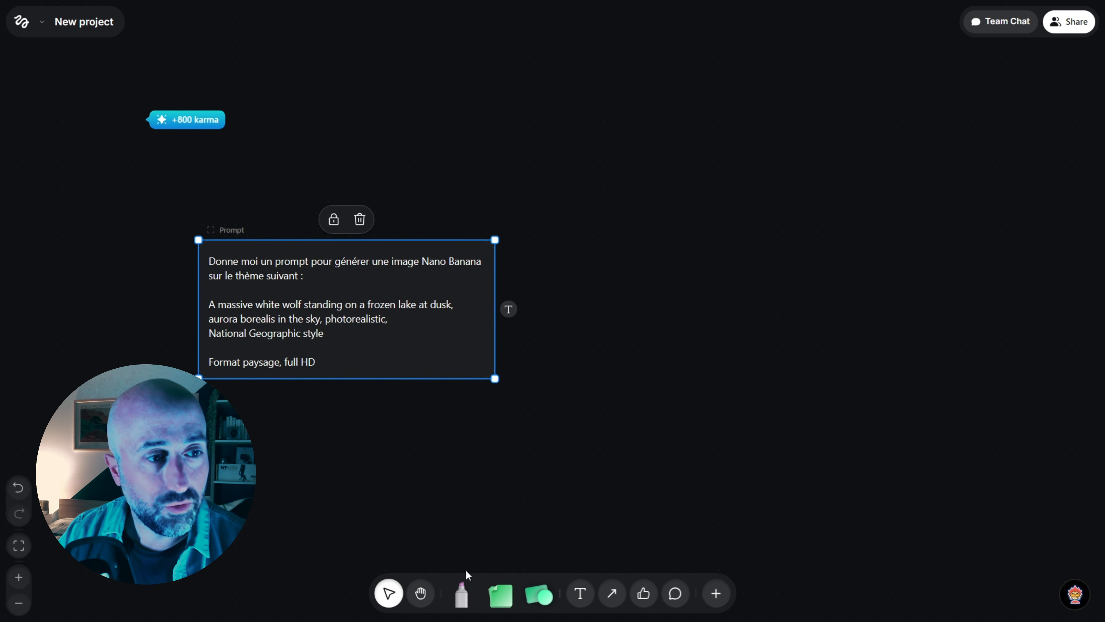
{"action": "left_click", "coordinate": [332, 423]}
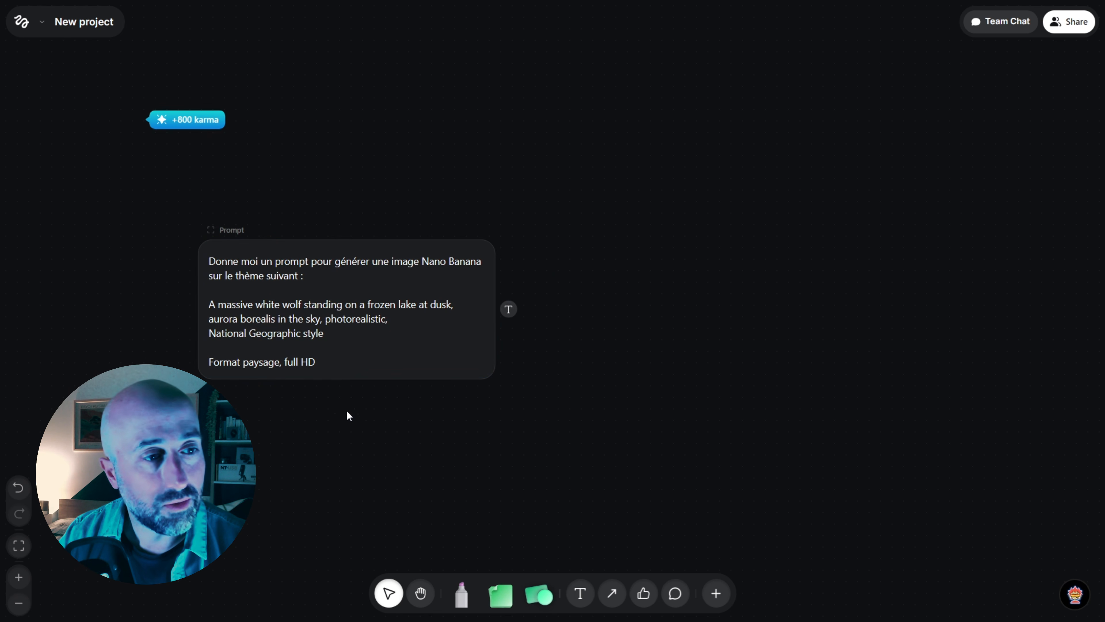
Connect an Image Generation node to the prompt's text output and place it clear of the prompt box
{"action": "left_click", "coordinate": [300, 284]}
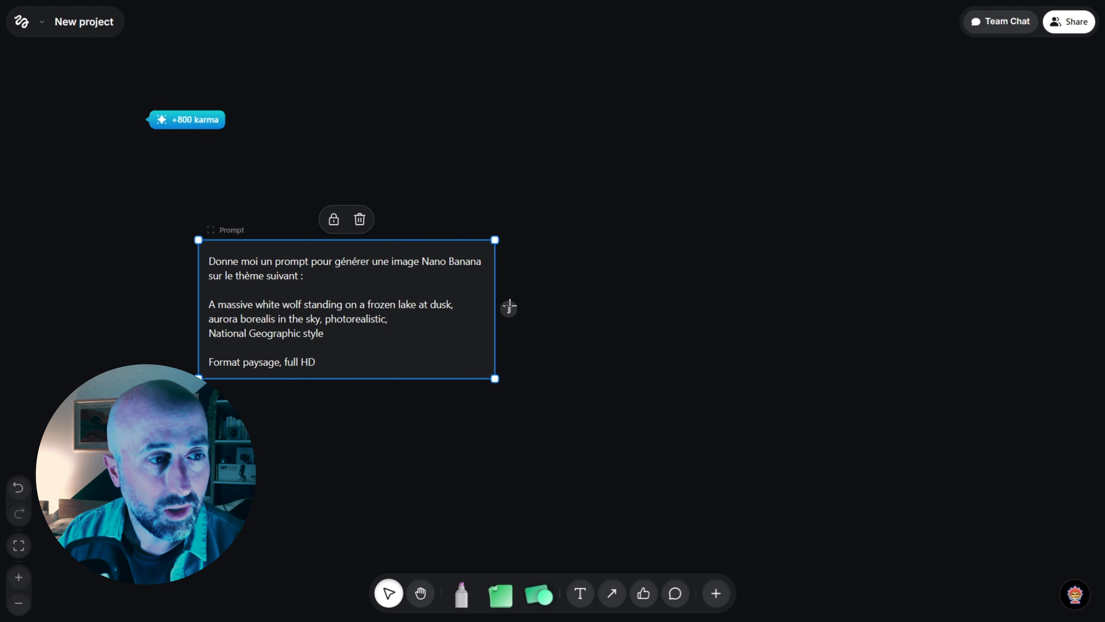
{"action": "left_click", "coordinate": [508, 309]}
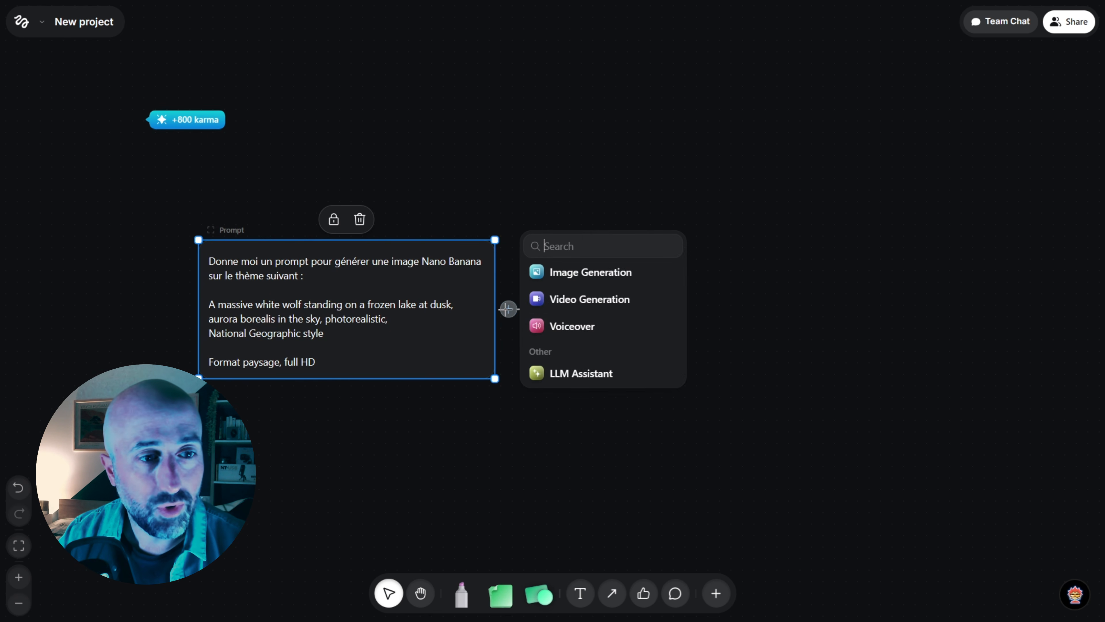
{"action": "left_click", "coordinate": [594, 272]}
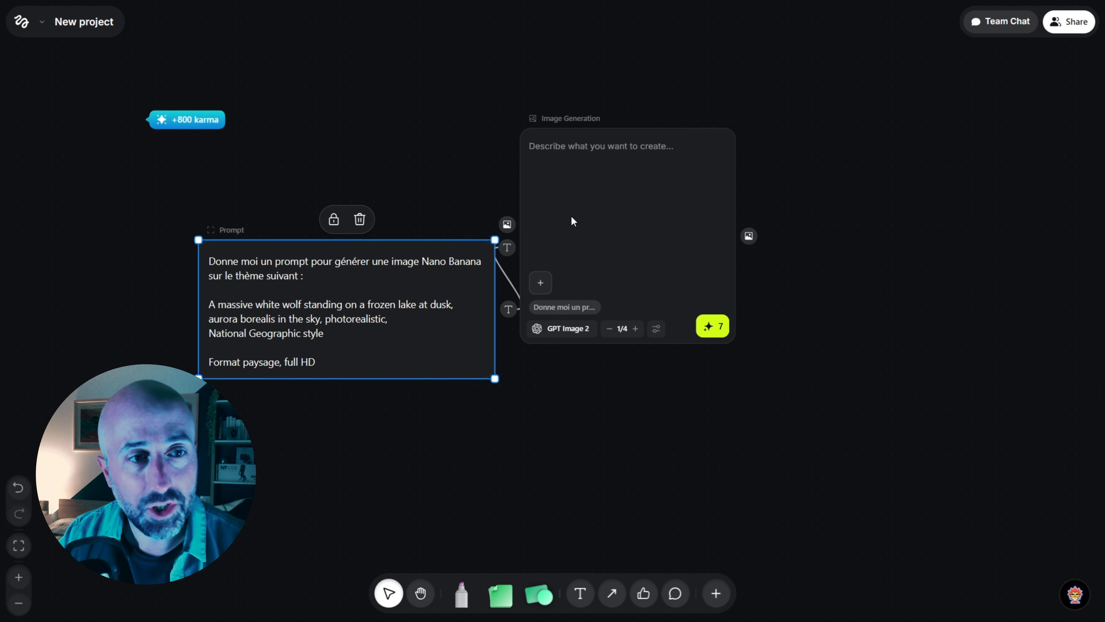
{"action": "left_click_drag", "start_coordinate": [601, 195], "coordinate": [664, 187]}
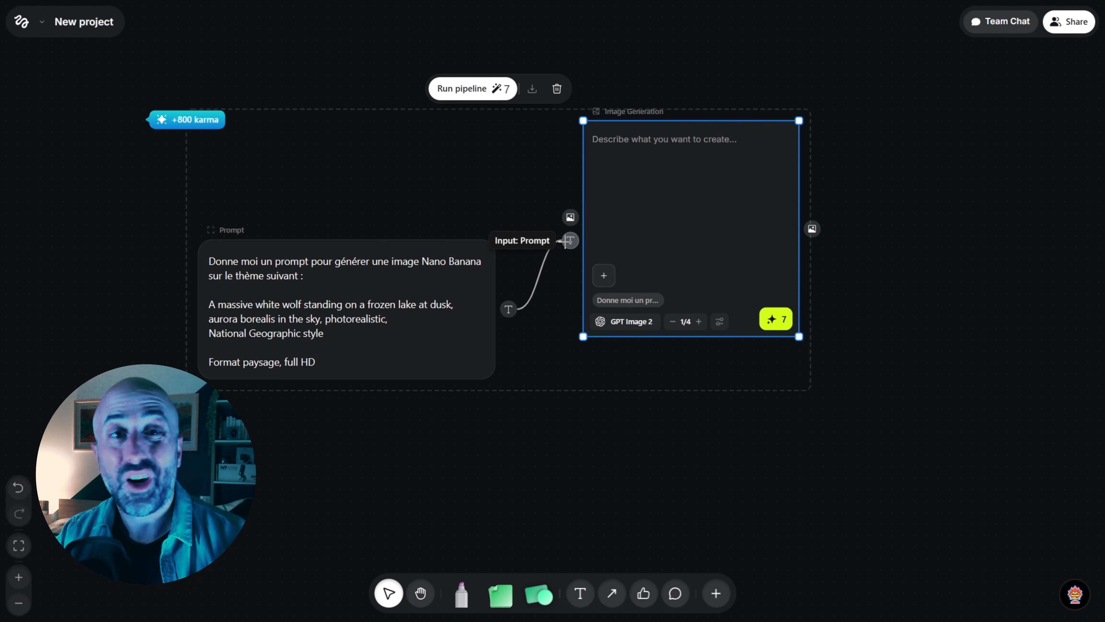
Set the image node's model to Nano Banana 2 and the number of images to 2
{"action": "left_click_drag", "start_coordinate": [573, 243], "coordinate": [636, 301]}
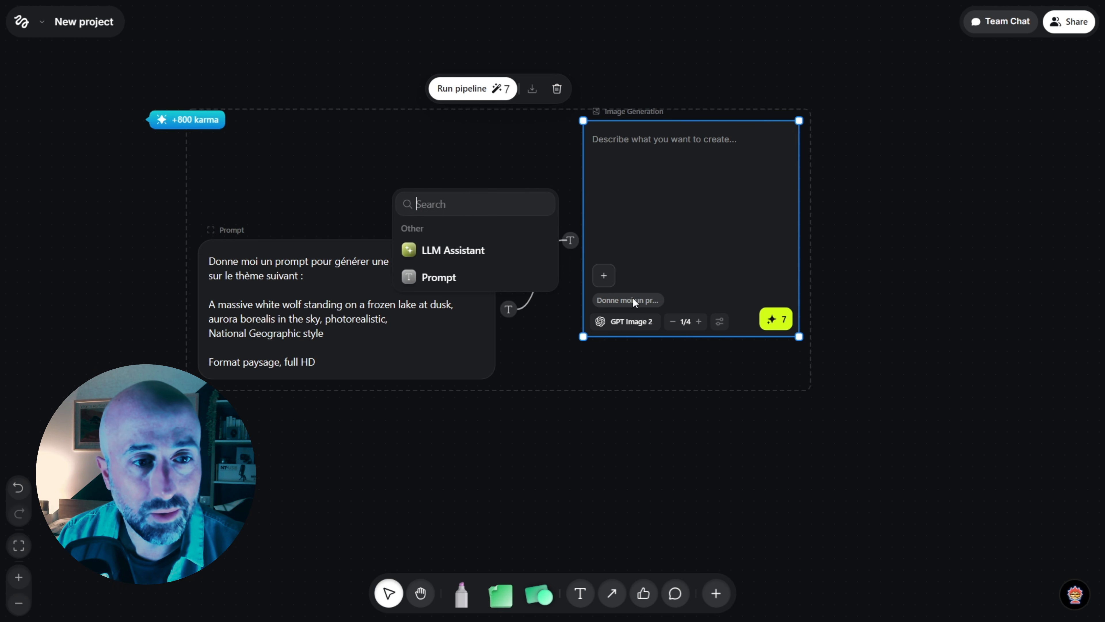
{"action": "left_click", "coordinate": [627, 321]}
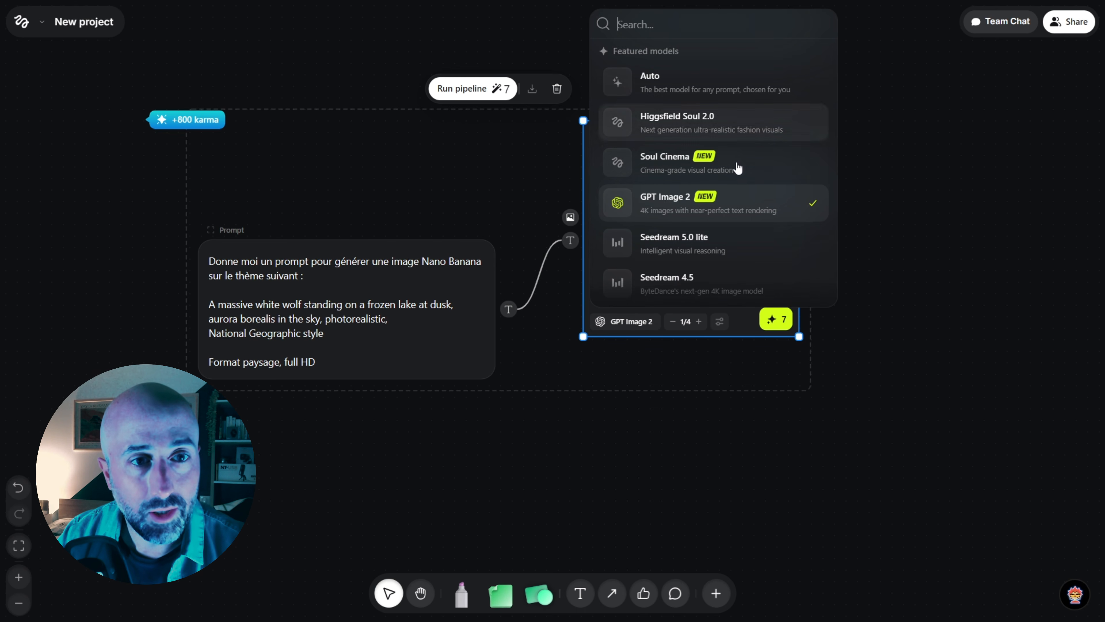
{"action": "scroll", "coordinate": [748, 161], "scroll_direction": "down", "scroll_amount": 2}
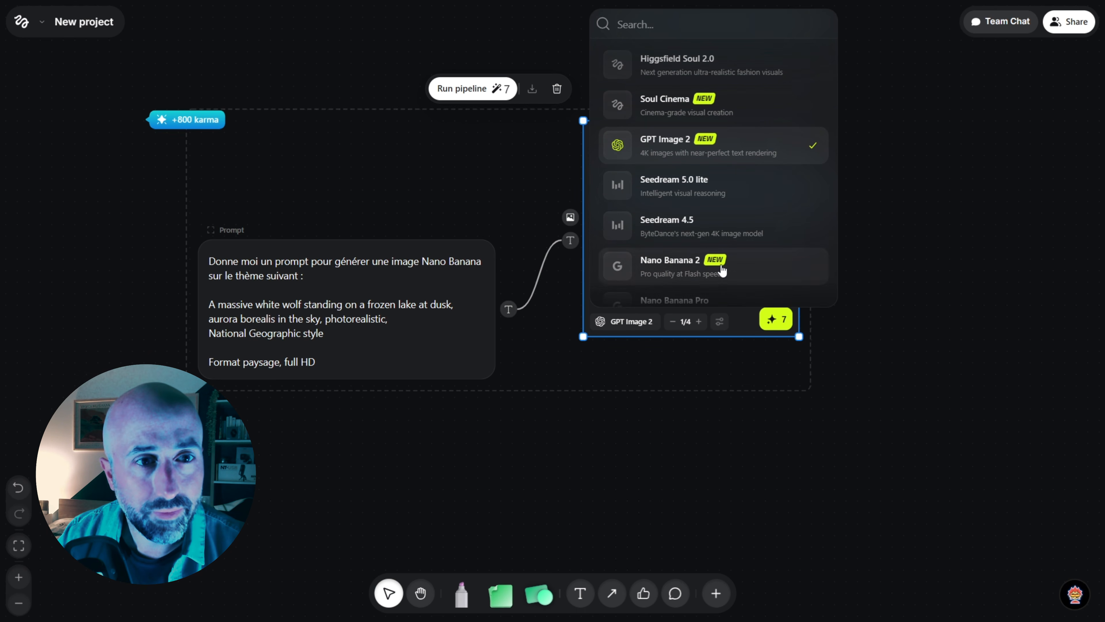
{"action": "left_click", "coordinate": [696, 279]}
{"action": "left_click", "coordinate": [707, 322]}
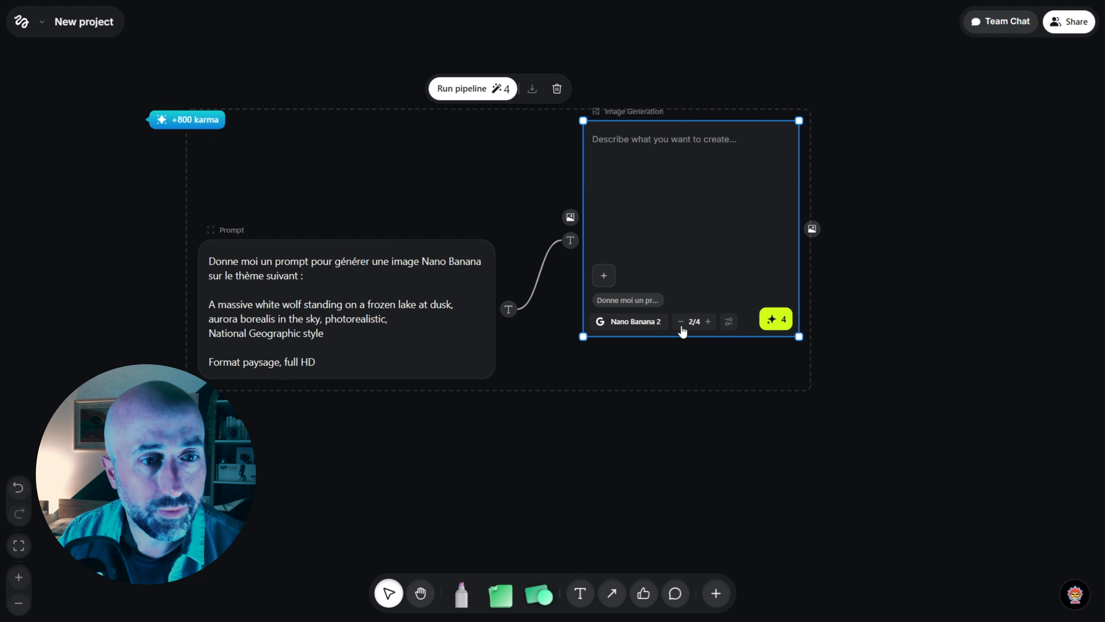
Connect a Video Generation node to the image node's output and place it beside that node
{"action": "left_click", "coordinate": [812, 229]}
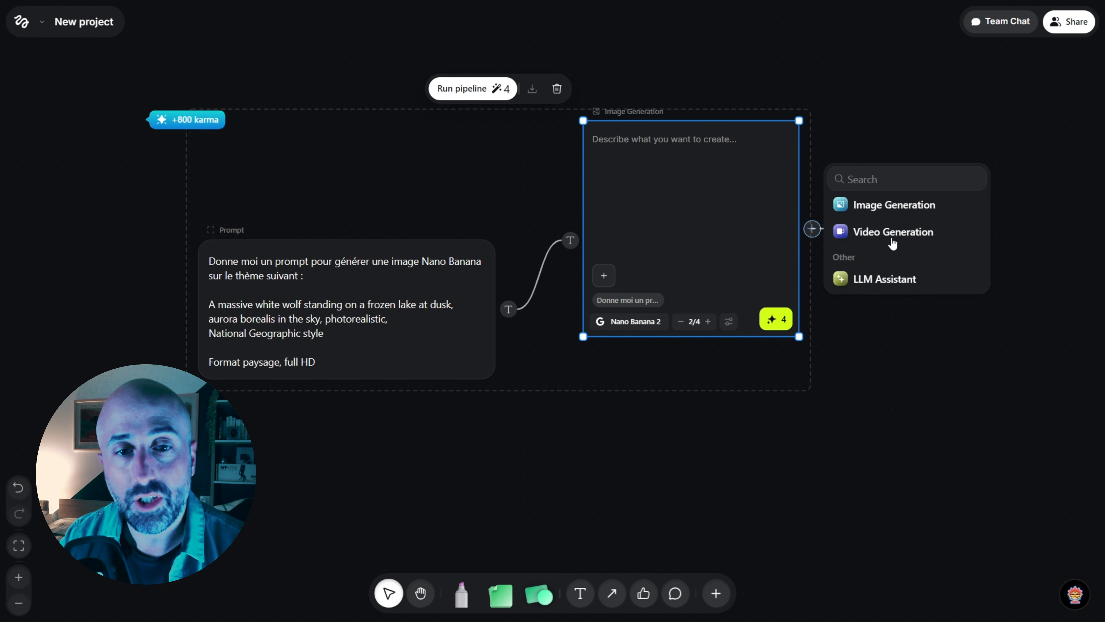
{"action": "left_click", "coordinate": [888, 235]}
{"action": "left_click_drag", "start_coordinate": [906, 155], "coordinate": [933, 166]}
{"action": "left_click", "coordinate": [1082, 228]}
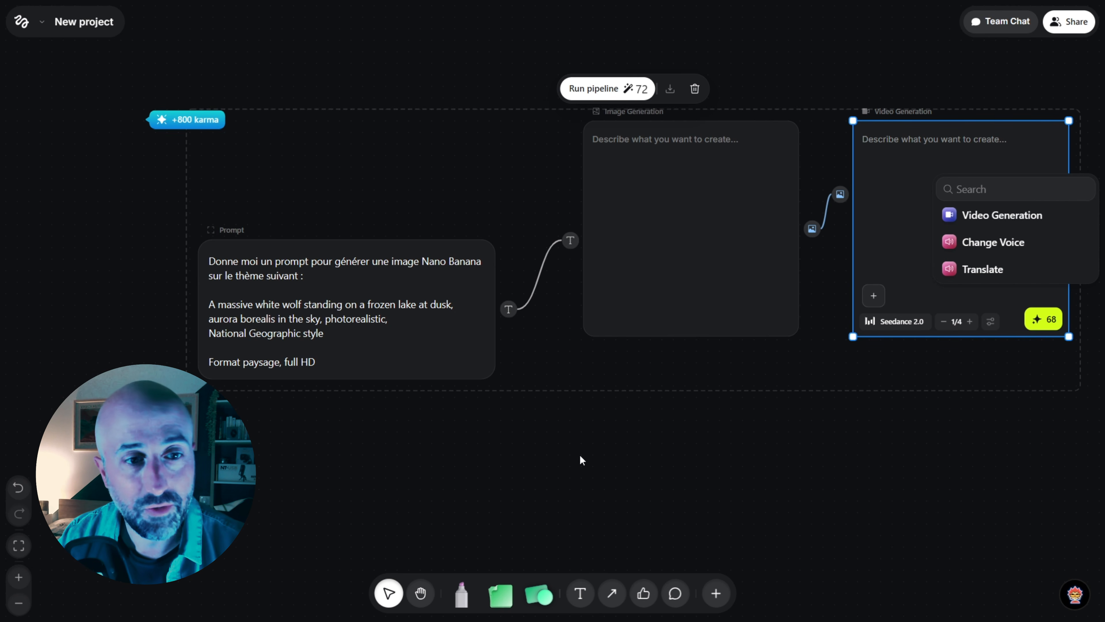
{"action": "left_click", "coordinate": [665, 412]}
Space out the prompt and image nodes and run the whole pipeline
{"action": "left_click_drag", "start_coordinate": [328, 326], "coordinate": [277, 263]}
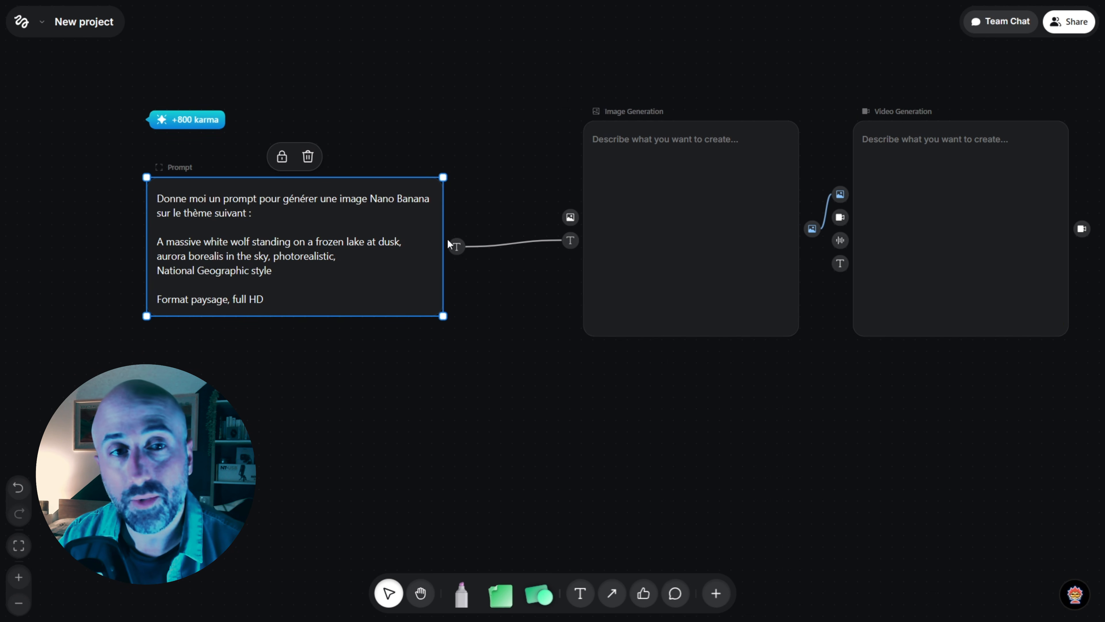
{"action": "left_click_drag", "start_coordinate": [741, 257], "coordinate": [698, 222]}
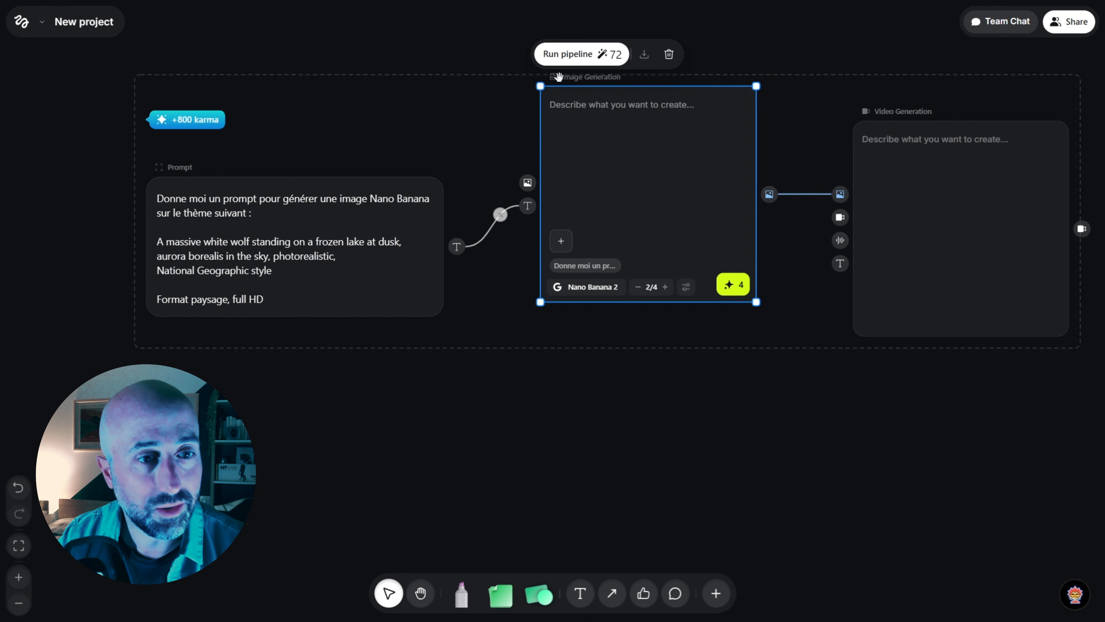
{"action": "left_click", "coordinate": [601, 61]}
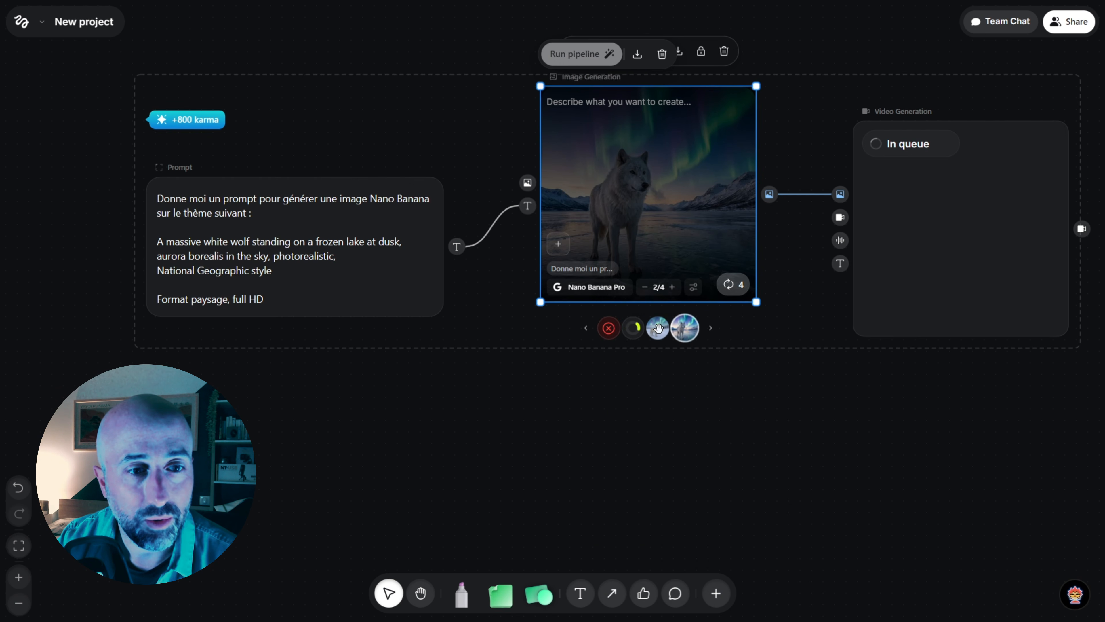
Switch the image node to the generated wolf picture with the snow-covered plain and deselect the node
{"action": "left_click", "coordinate": [711, 331]}
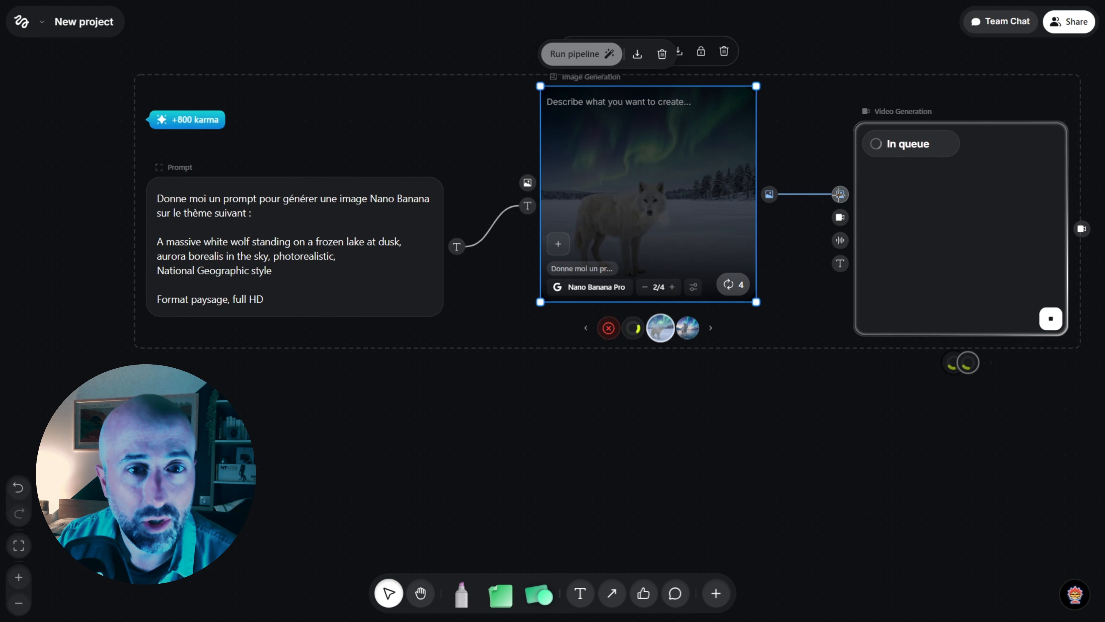
{"action": "left_click_drag", "start_coordinate": [769, 194], "coordinate": [841, 195]}
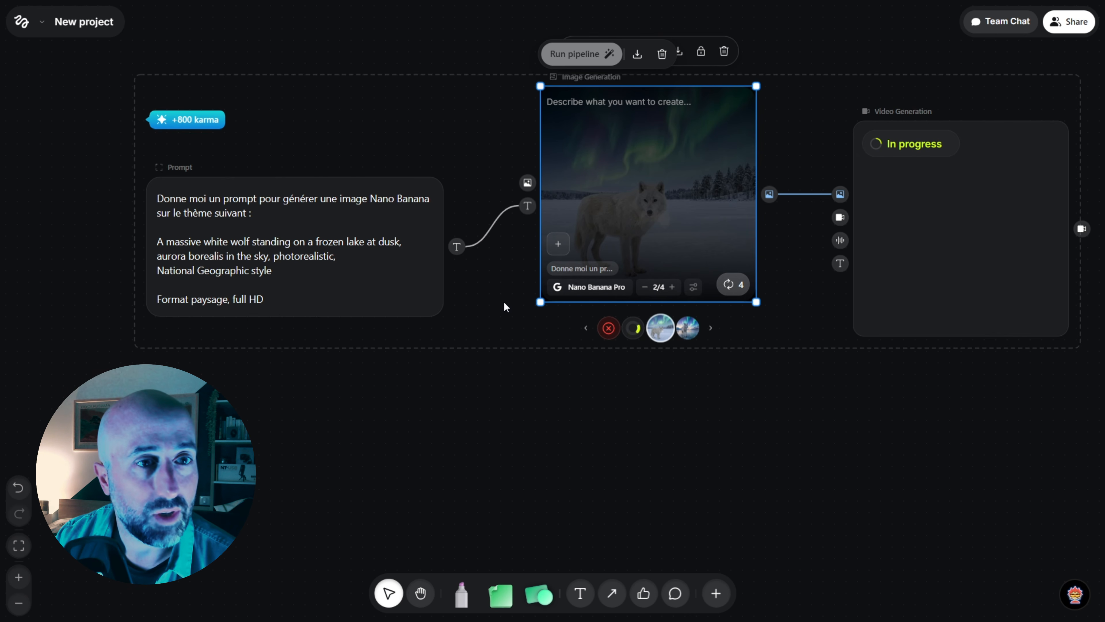
{"action": "left_click", "coordinate": [486, 354]}
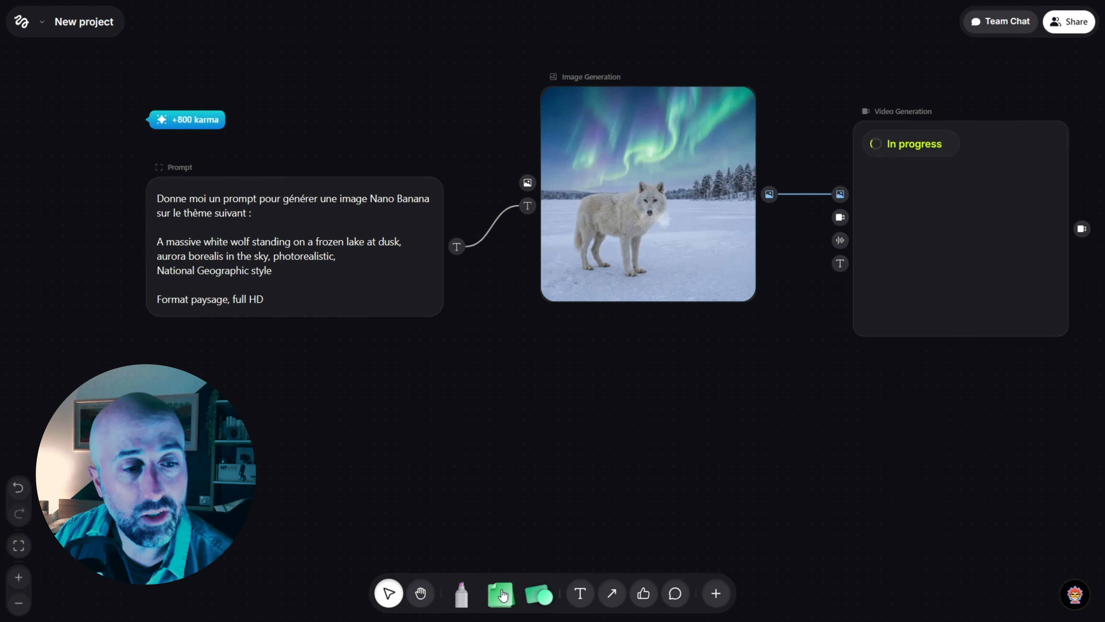
Place a blank green sticky note on the canvas below the prompt box
{"action": "left_click", "coordinate": [503, 600]}
{"action": "left_click", "coordinate": [332, 447]}
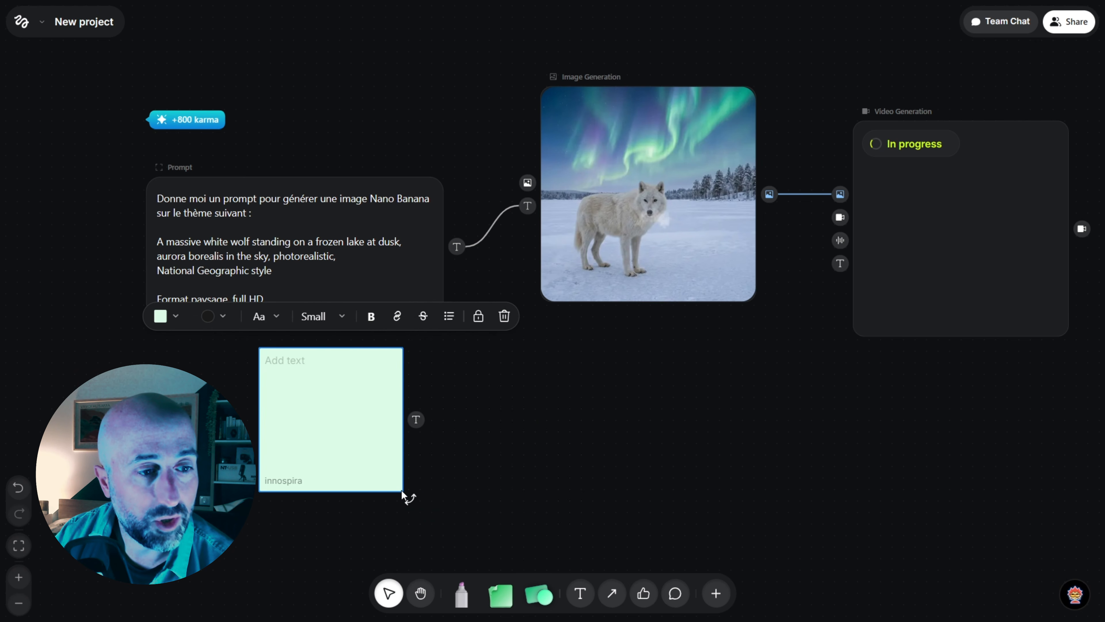
Shorten the green sticky note from its upper edge, recolour it light pink and deselect it
{"action": "left_click_drag", "start_coordinate": [374, 348], "coordinate": [373, 379]}
{"action": "left_click", "coordinate": [162, 350]}
{"action": "left_click", "coordinate": [180, 317]}
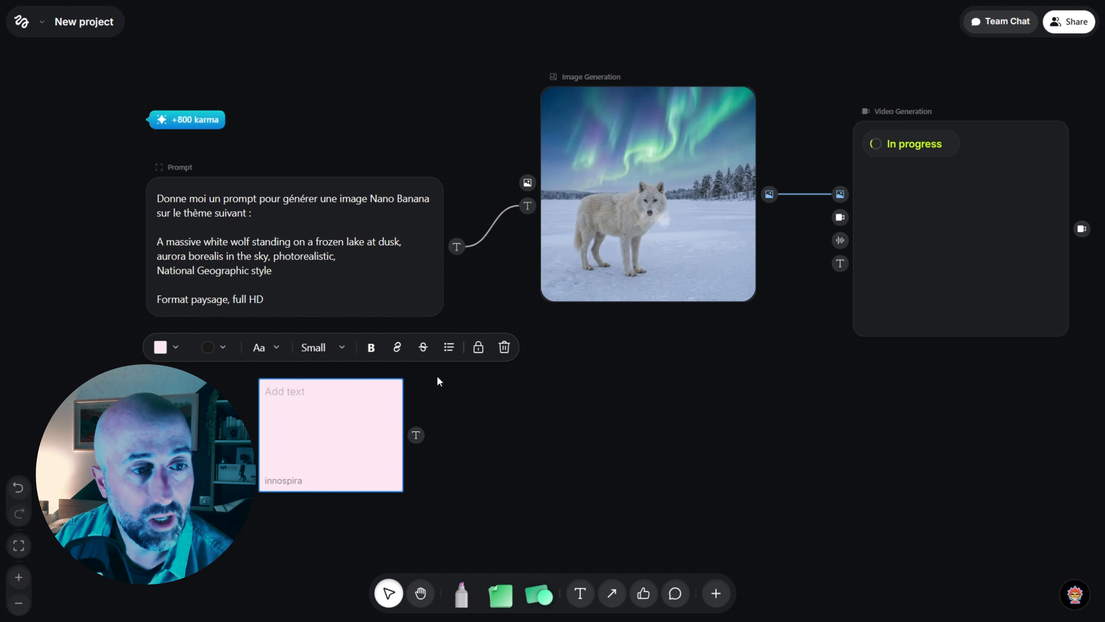
{"action": "left_click", "coordinate": [503, 470]}
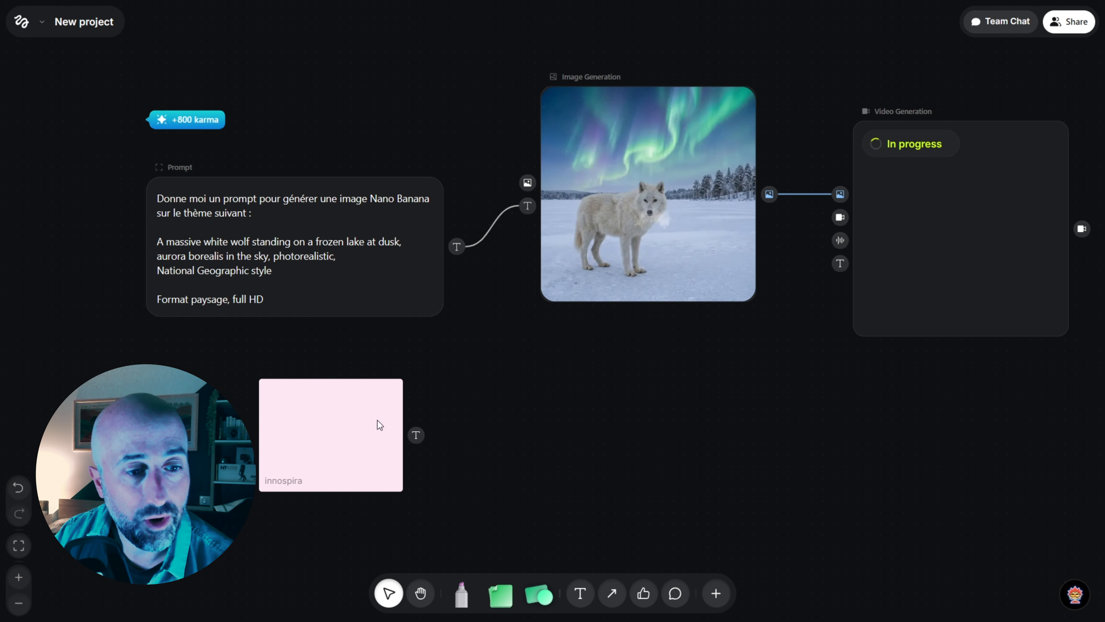
Place an empty text box and a thumbs-up stamp on the canvas below the image node
{"action": "left_click", "coordinate": [580, 593]}
{"action": "left_click", "coordinate": [481, 373]}
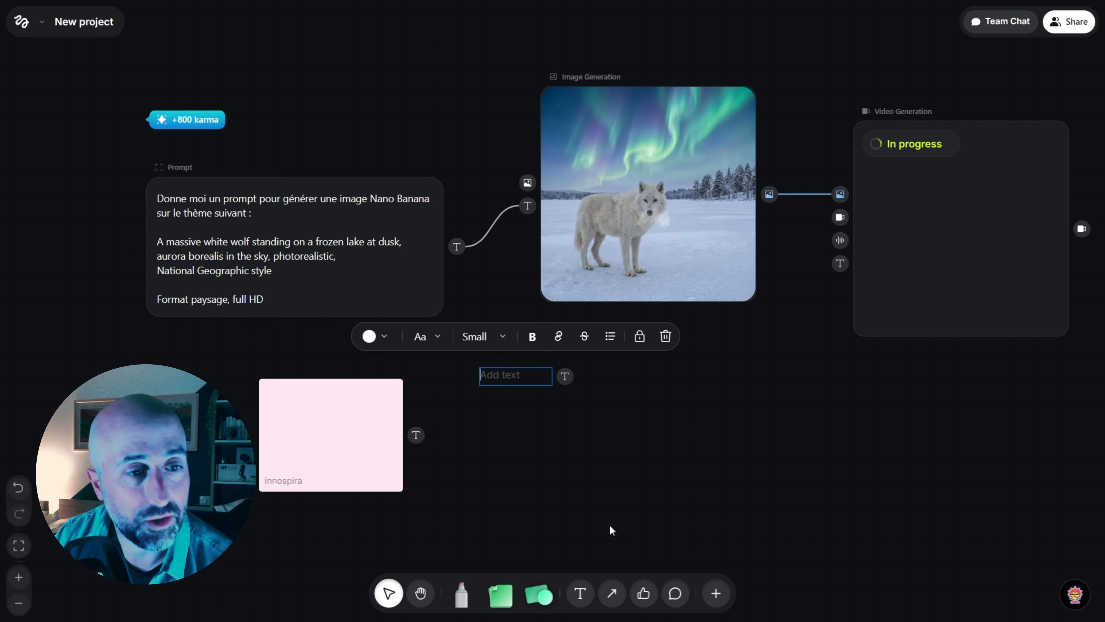
{"action": "left_click", "coordinate": [644, 592]}
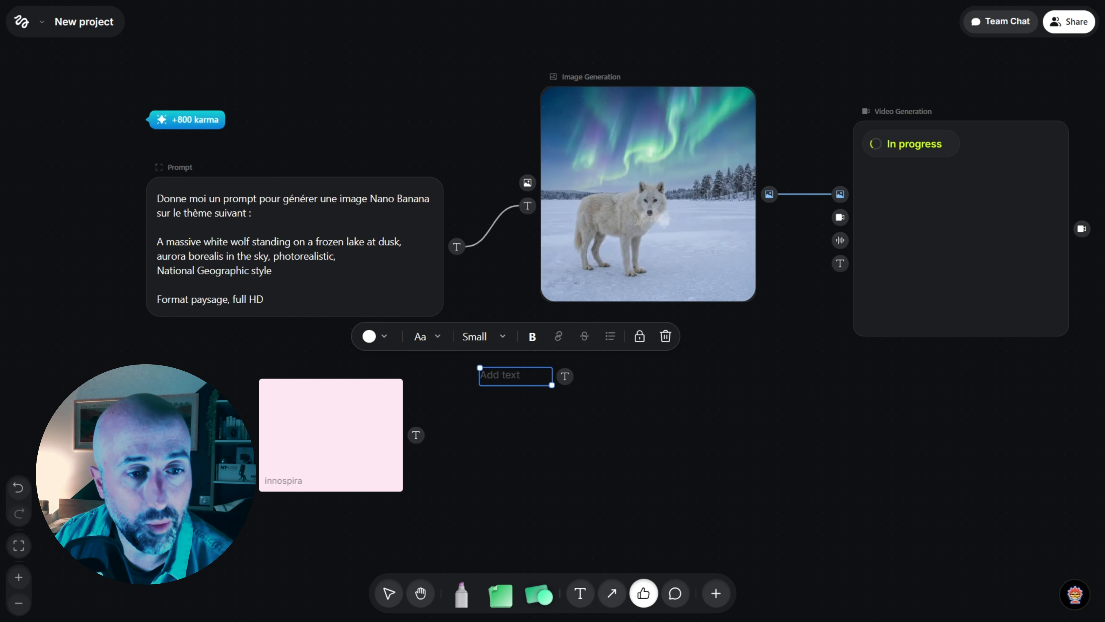
{"action": "left_click", "coordinate": [603, 391]}
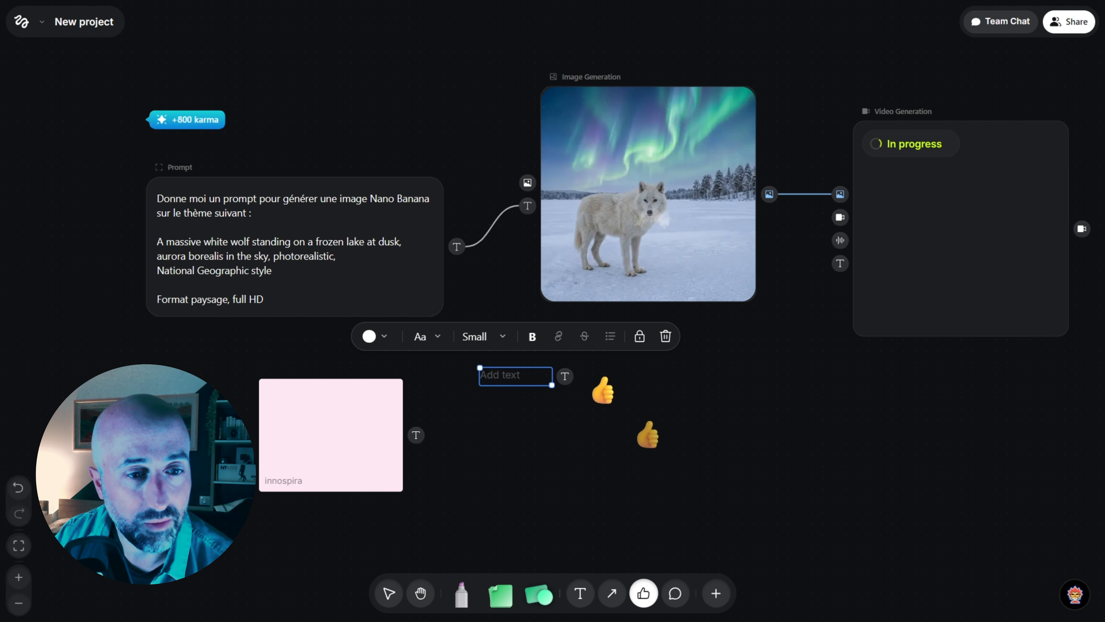
Change the thumbs-up stamp to the fire emoji and move it between the image and video nodes
{"action": "key", "text": "Escape"}
{"action": "left_click", "coordinate": [608, 389]}
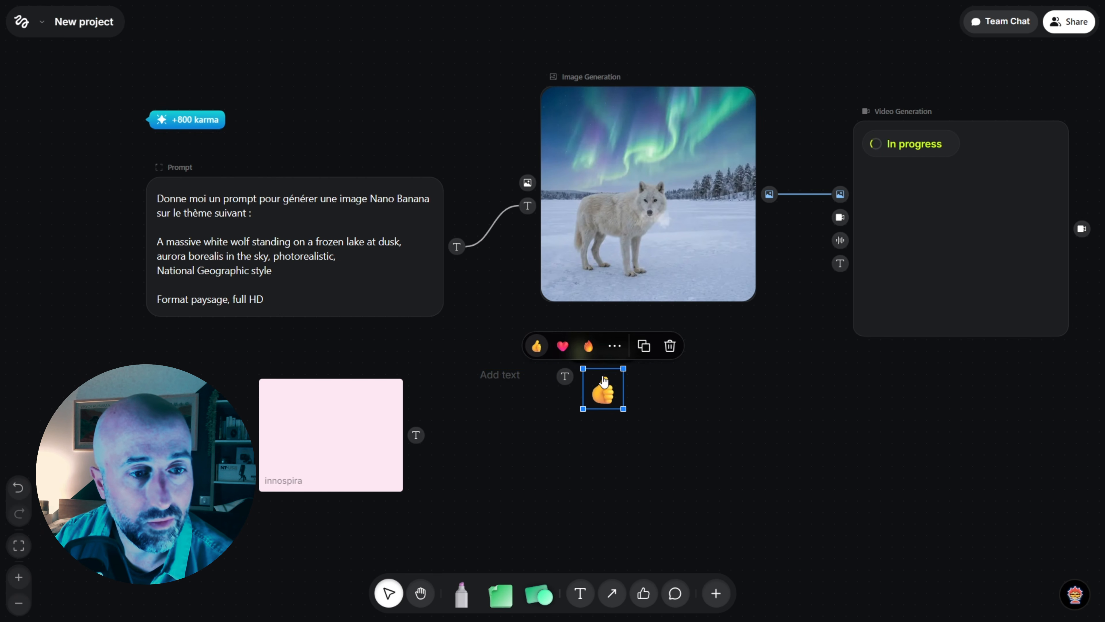
{"action": "left_click", "coordinate": [588, 346]}
{"action": "left_click_drag", "start_coordinate": [609, 400], "coordinate": [809, 118]}
Add a circle shape labelled "Loup Blanc" and place it above the prompt box, beside the image node
{"action": "left_click", "coordinate": [519, 379]}
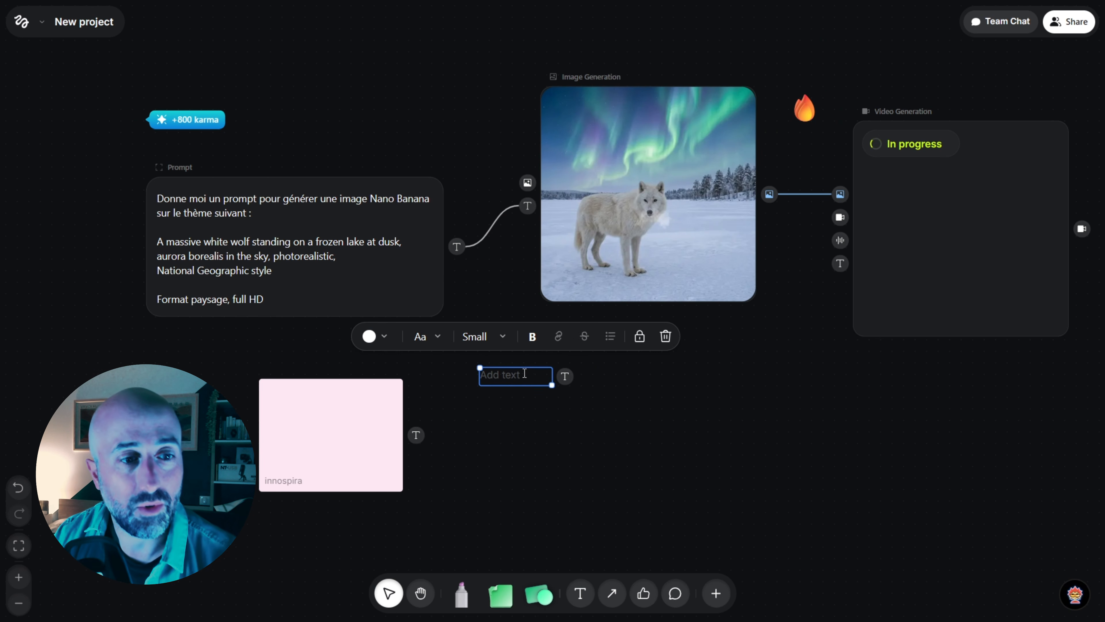
{"action": "key", "text": "o"}
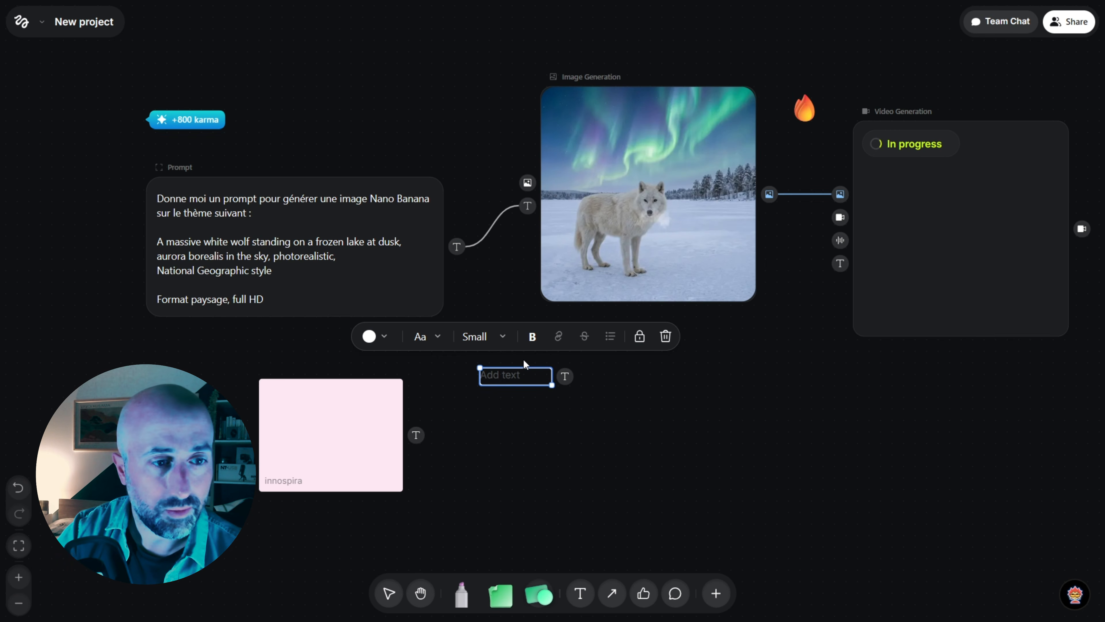
{"action": "left_click", "coordinate": [518, 372]}
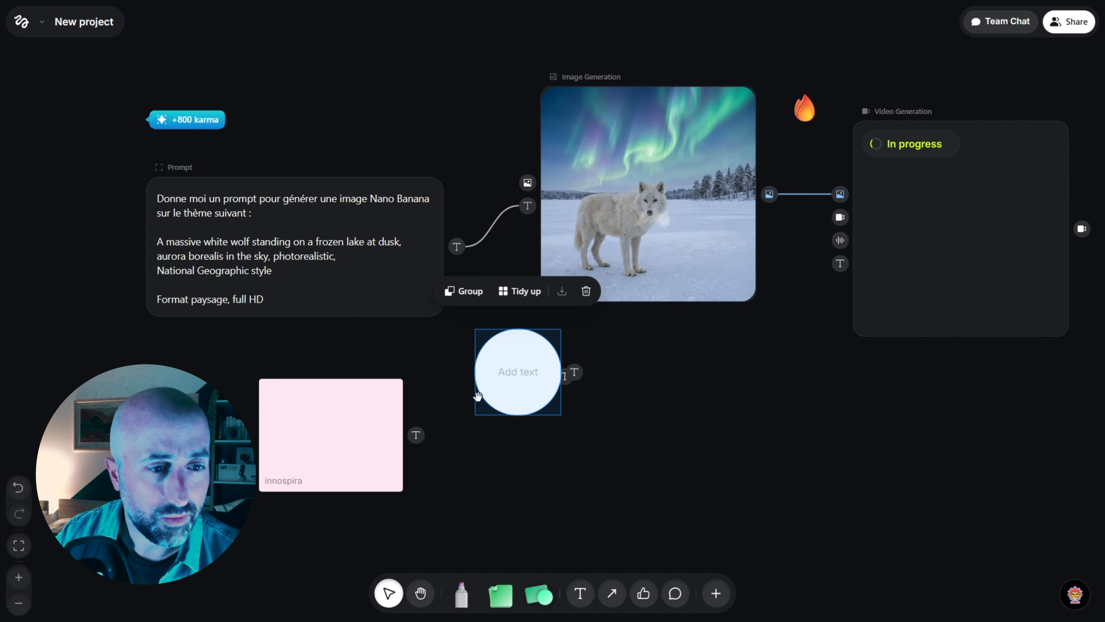
{"action": "type", "text": "Loup Blanc"}
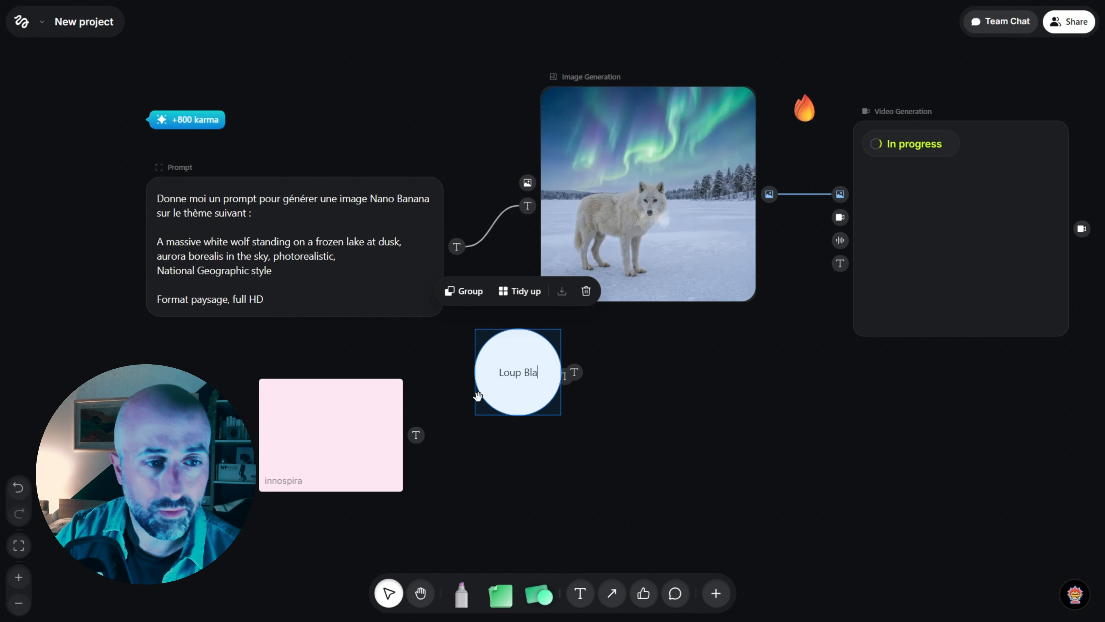
{"action": "left_click_drag", "start_coordinate": [525, 397], "coordinate": [476, 131]}
{"action": "left_click_drag", "start_coordinate": [460, 93], "coordinate": [427, 49]}
Move the image node and the video node higher on the canvas, leaving the video node lower than the image node
{"action": "key", "text": "space"}
{"action": "mouse_move", "coordinate": [298, 460]}
{"action": "left_mouse_down"}
{"action": "mouse_move", "coordinate": [309, 485]}
{"action": "mouse_move", "coordinate": [297, 475]}
{"action": "left_mouse_up"}
{"action": "left_click", "coordinate": [388, 593]}
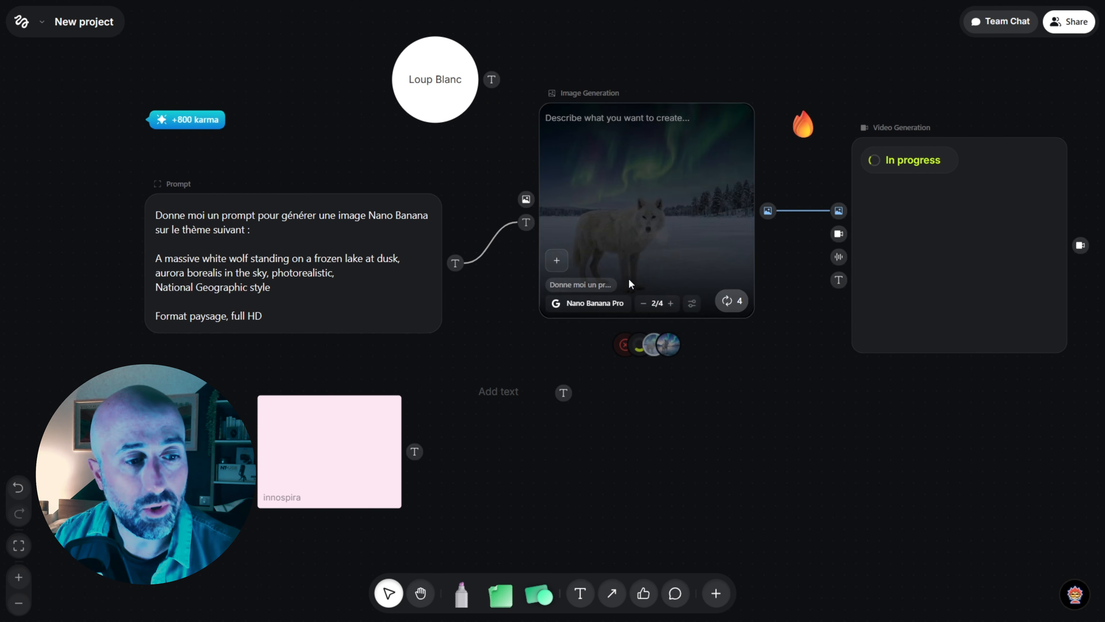
{"action": "left_click", "coordinate": [618, 256]}
{"action": "left_click_drag", "start_coordinate": [613, 250], "coordinate": [598, 37]}
{"action": "left_click_drag", "start_coordinate": [934, 293], "coordinate": [943, 210]}
{"action": "left_click", "coordinate": [536, 430]}
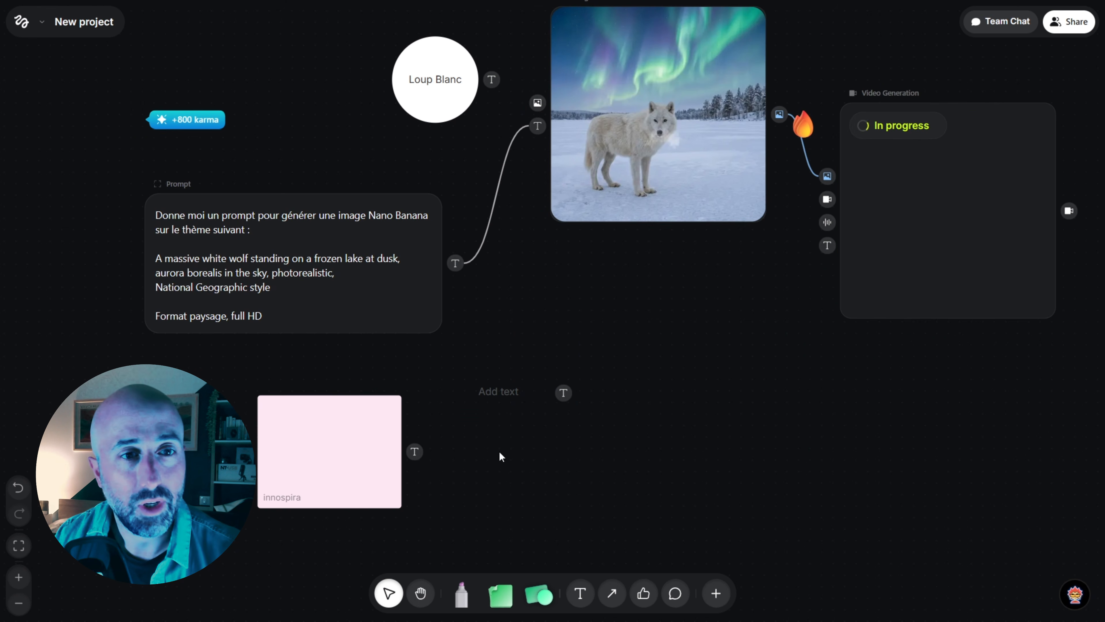
Fit the whole pipeline in view, play the generated wolf video and review the Video Generation node's settings
{"action": "left_click", "coordinate": [19, 546]}
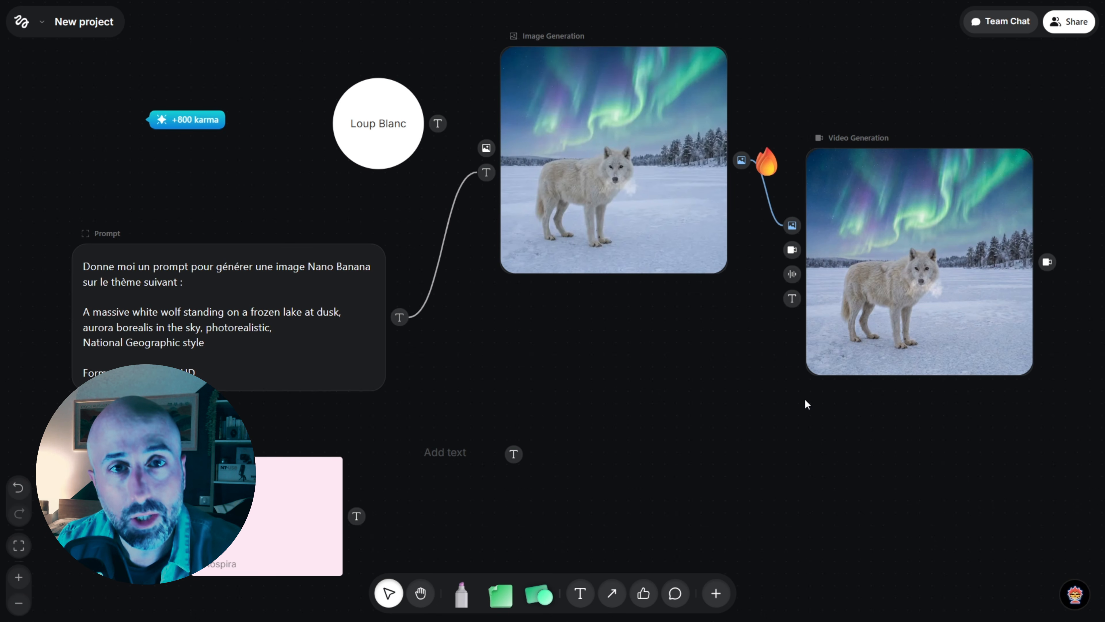
{"action": "left_click", "coordinate": [821, 354]}
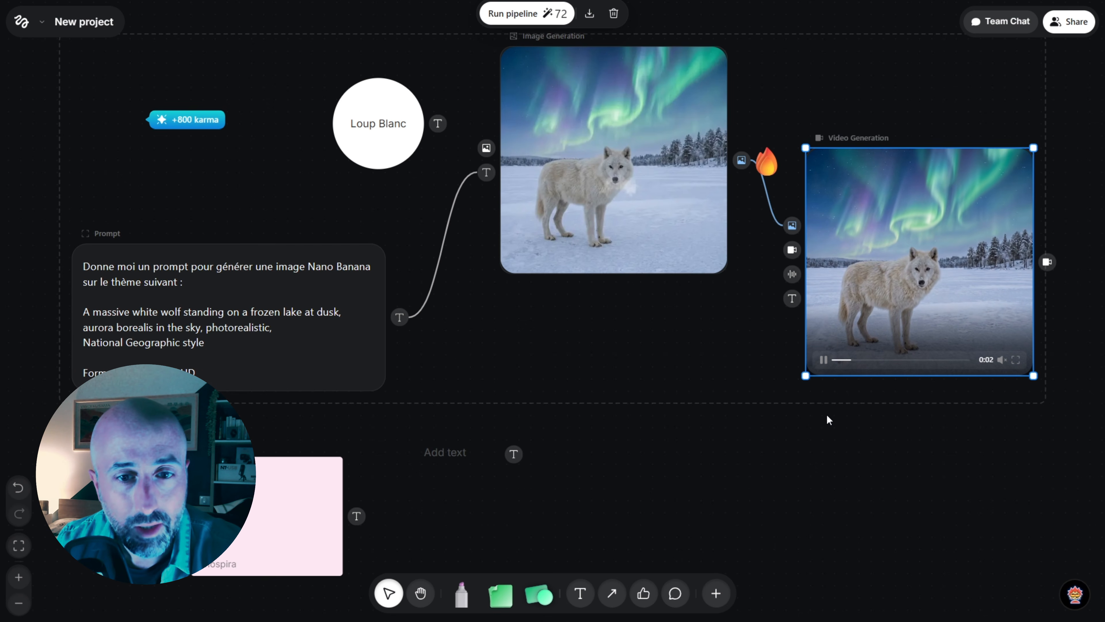
{"action": "mouse_move", "coordinate": [626, 206]}
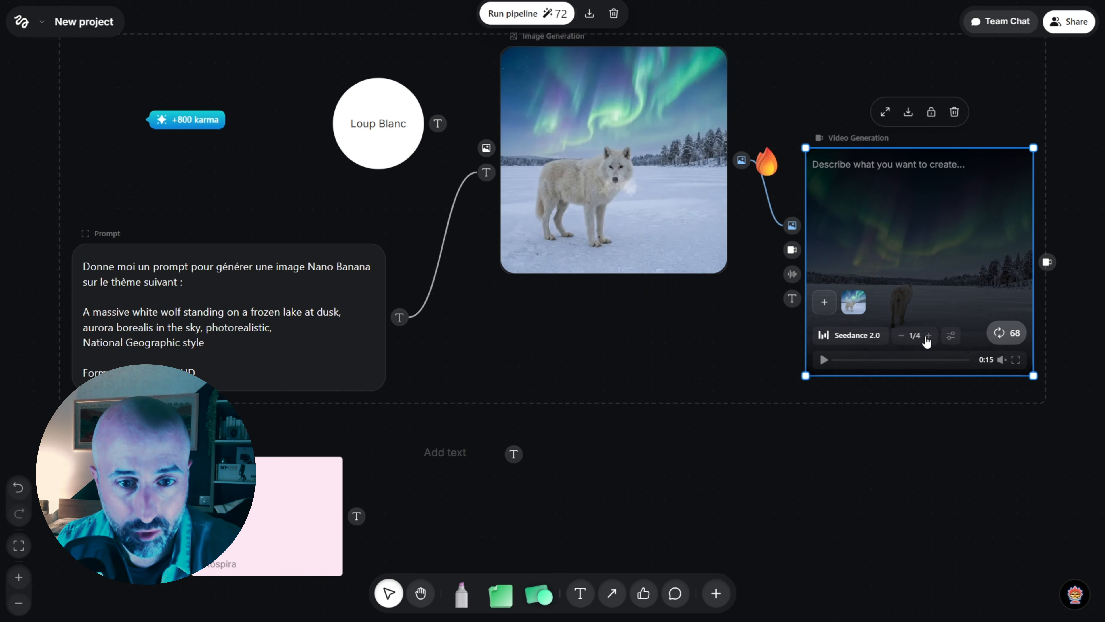
{"action": "left_click", "coordinate": [950, 335]}
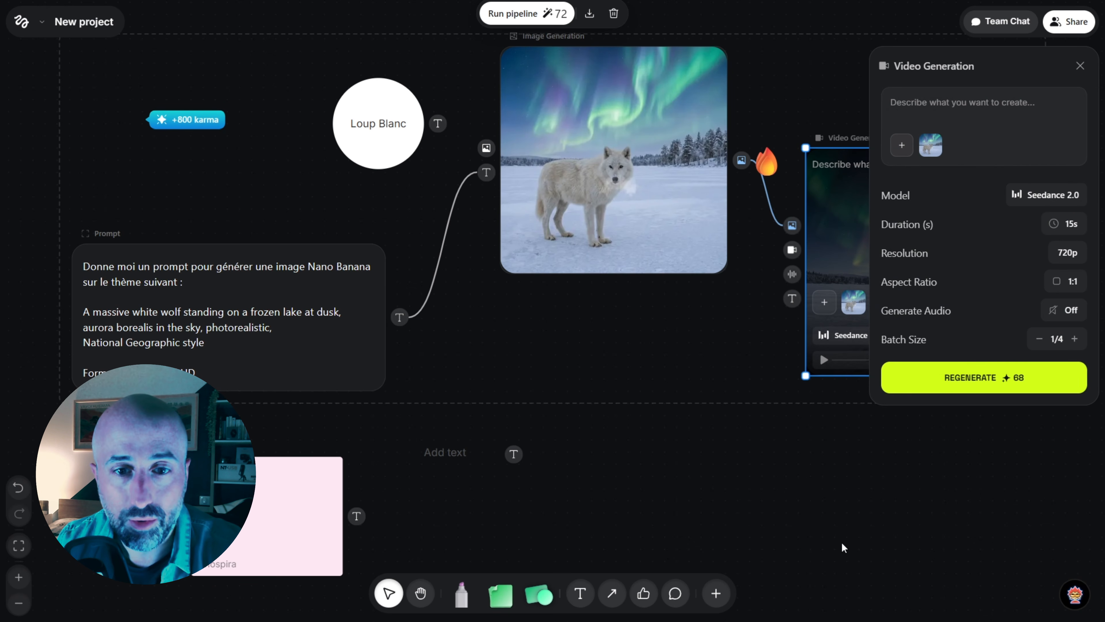
{"action": "left_click", "coordinate": [604, 344]}
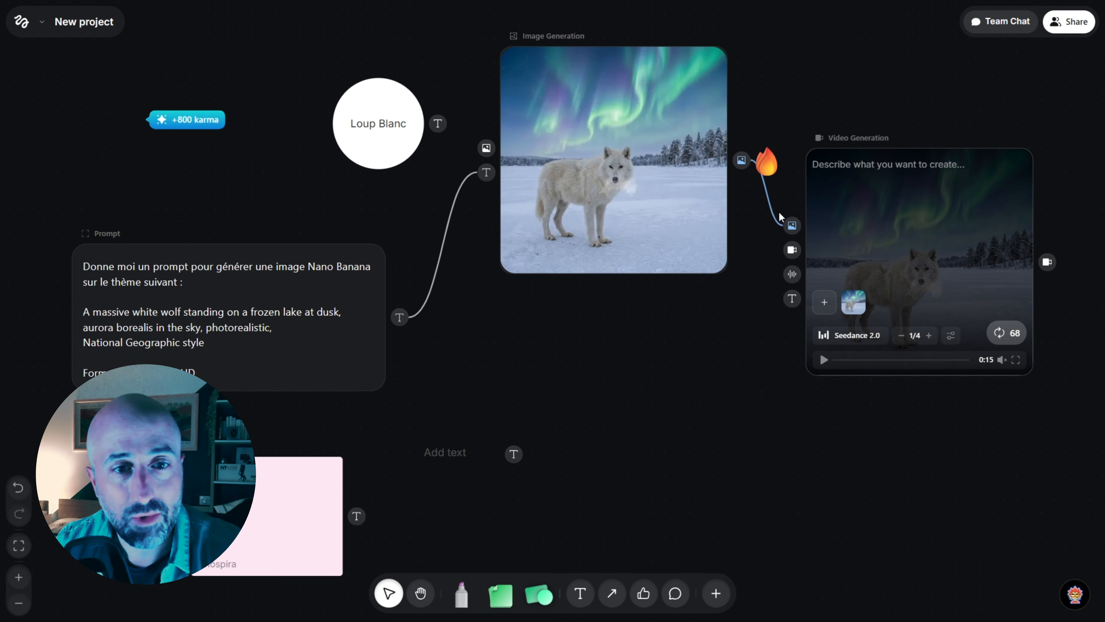
Add a Voiceover node connected to the Video Generation node's audio input
{"action": "mouse_move", "coordinate": [767, 208]}
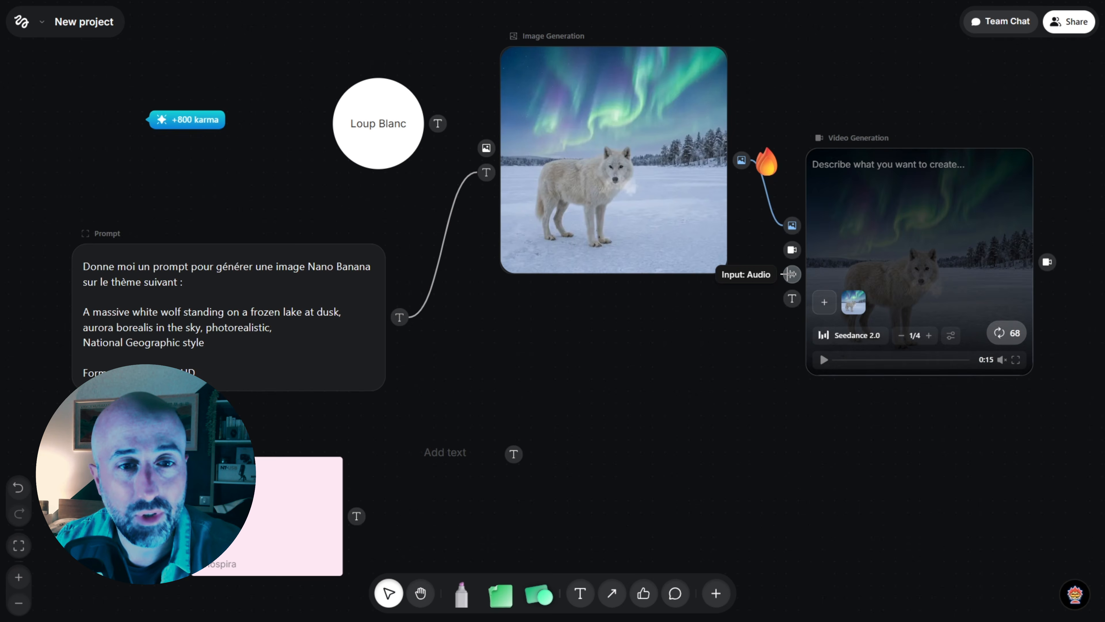
{"action": "left_click", "coordinate": [791, 274]}
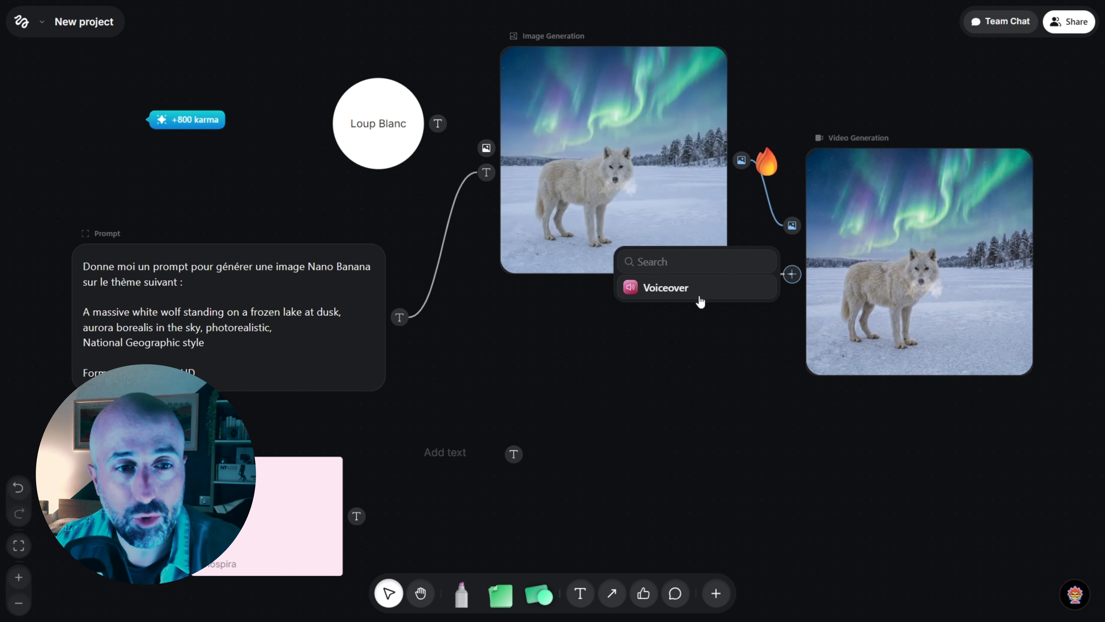
{"action": "left_click", "coordinate": [687, 289]}
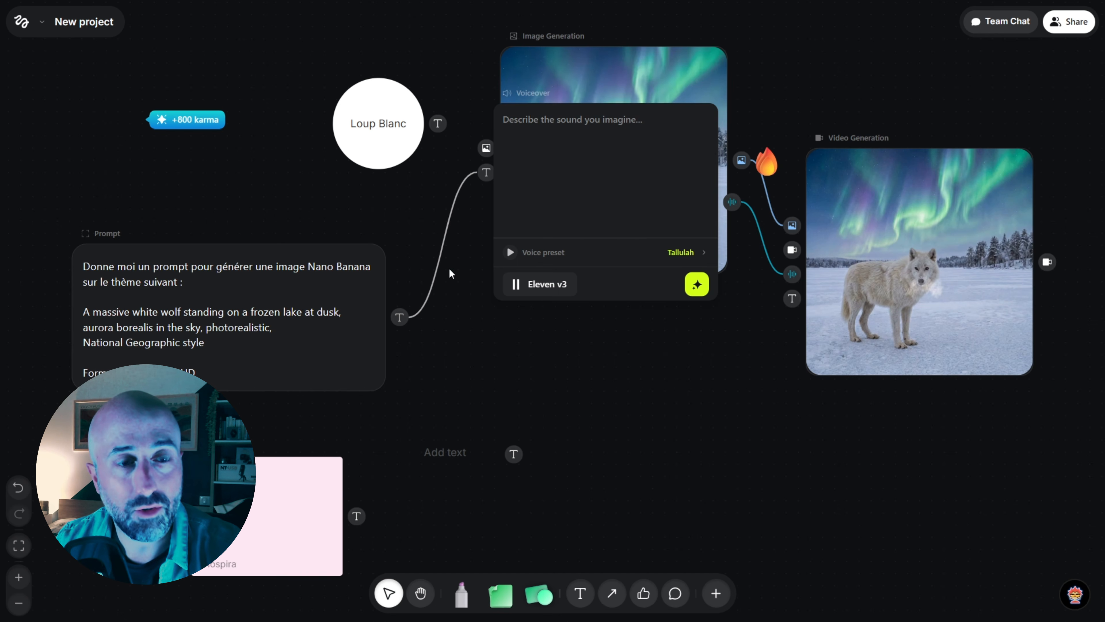
Examine the voice models available for the Voiceover node and close the list
{"action": "left_click", "coordinate": [541, 285]}
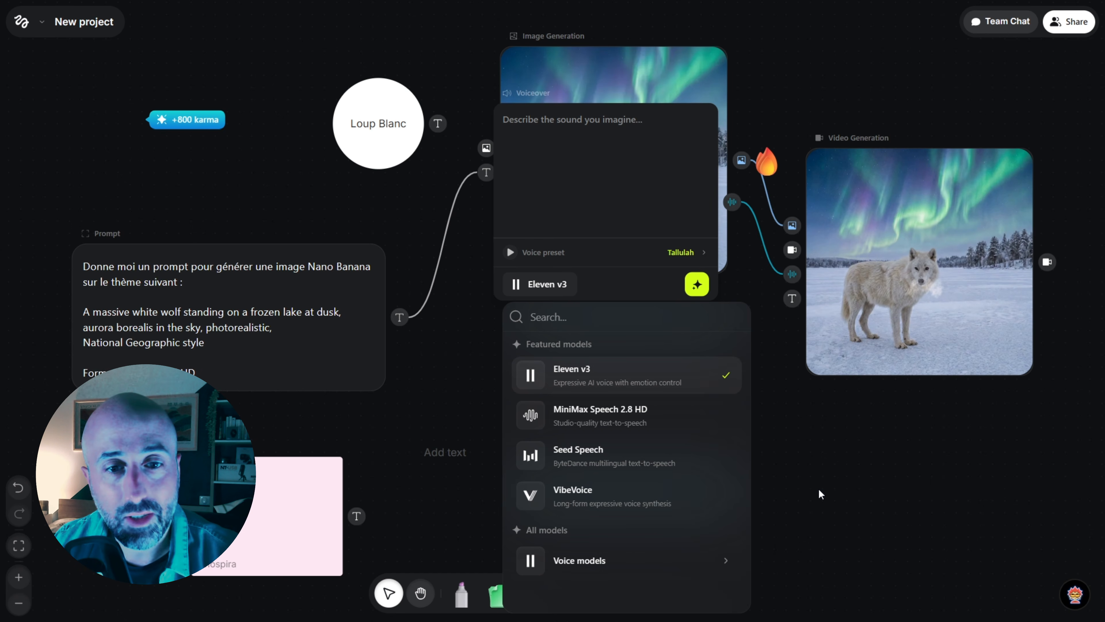
{"action": "left_click_drag", "start_coordinate": [834, 485], "coordinate": [455, 369]}
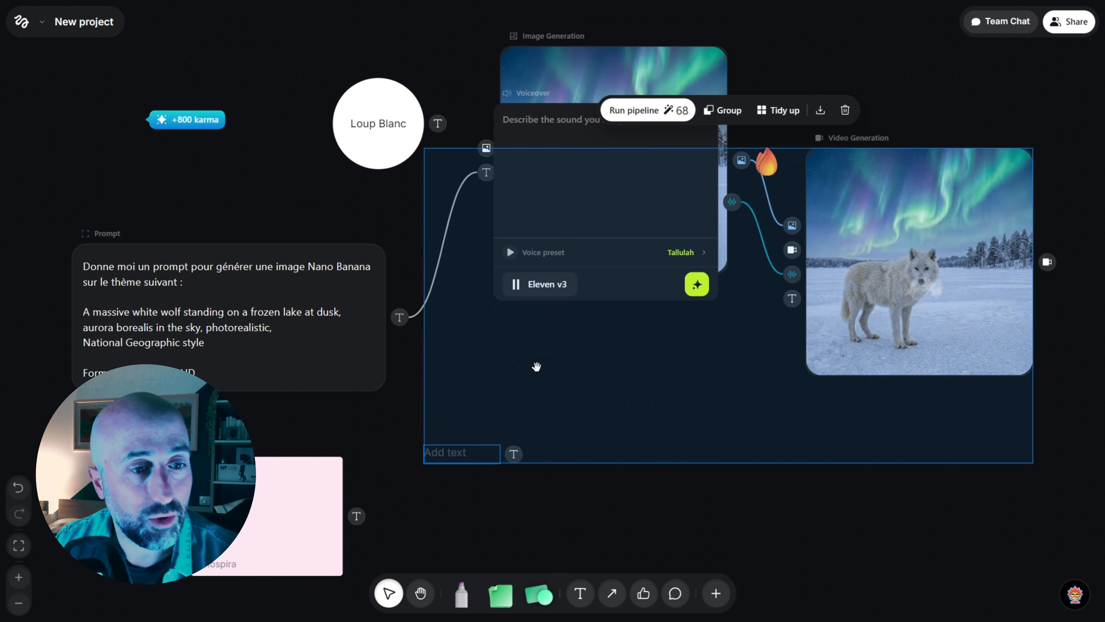
{"action": "left_click", "coordinate": [3, 22]}
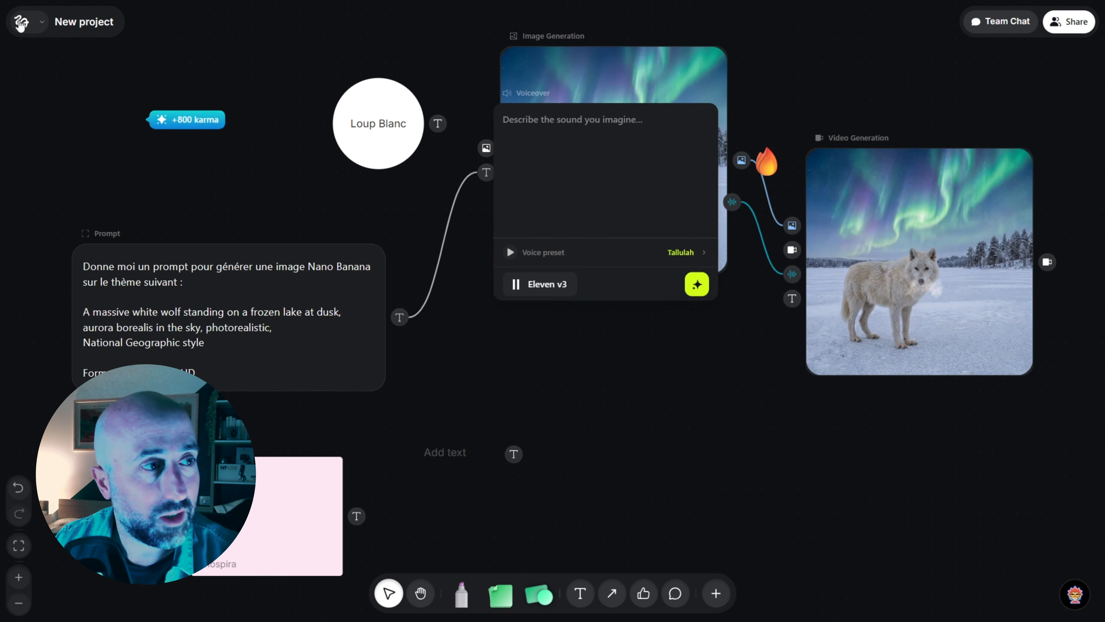
{"action": "left_click", "coordinate": [21, 21]}
{"action": "left_click", "coordinate": [71, 90]}
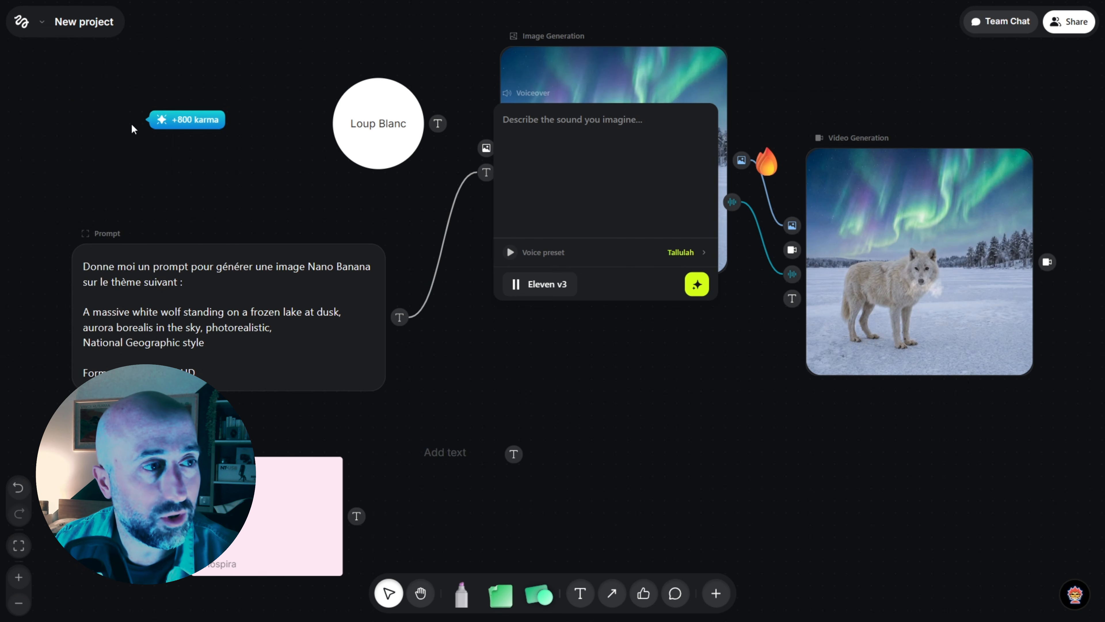